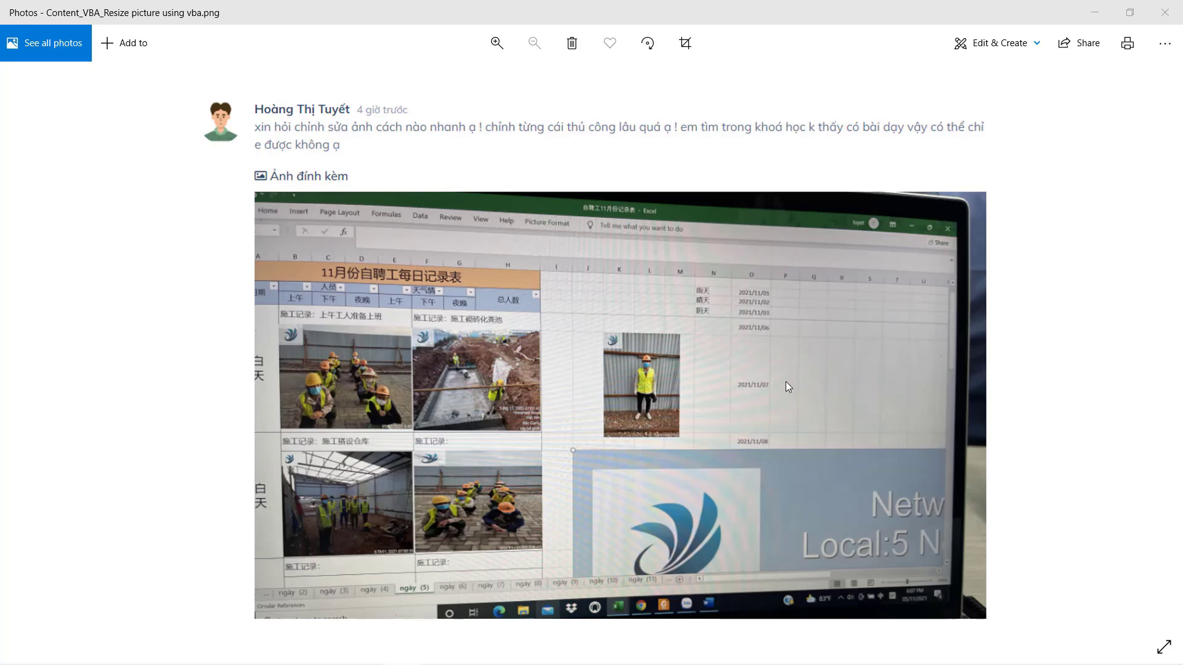
Switch to the workbook and highlight the STT, Hình ảnh and Tên đầy đủ columns and the whole product table.
key("alt+Tab")
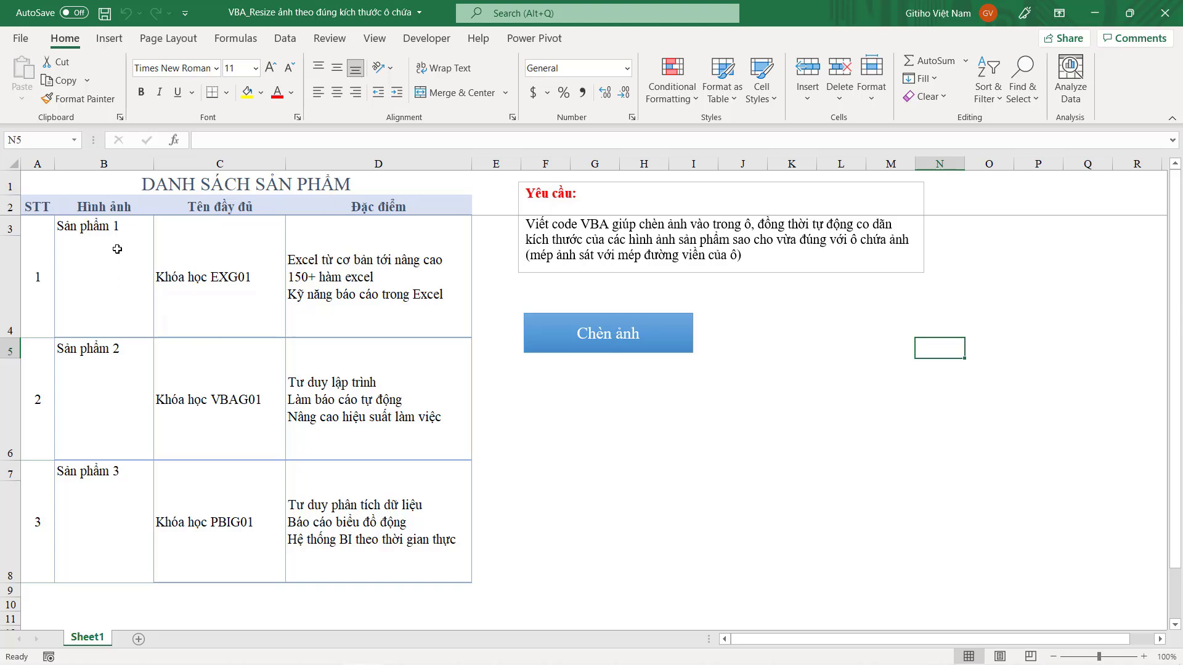
left_click_drag(42, 207, 19, 488)
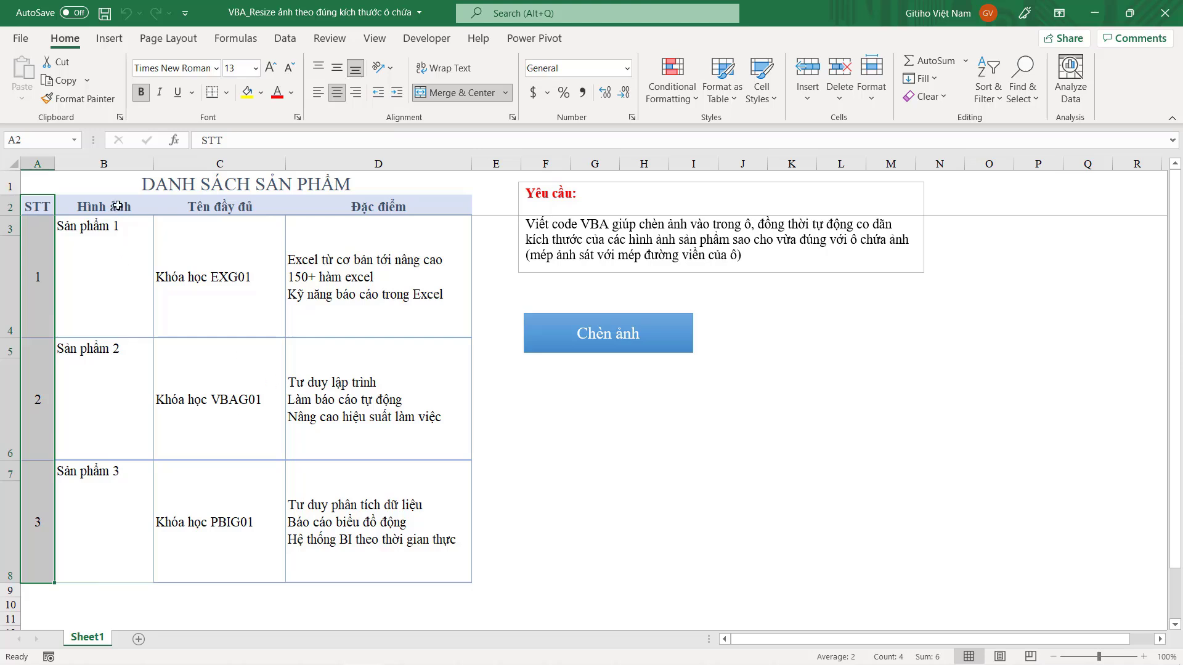
left_click_drag(105, 229, 105, 554)
left_click(98, 278)
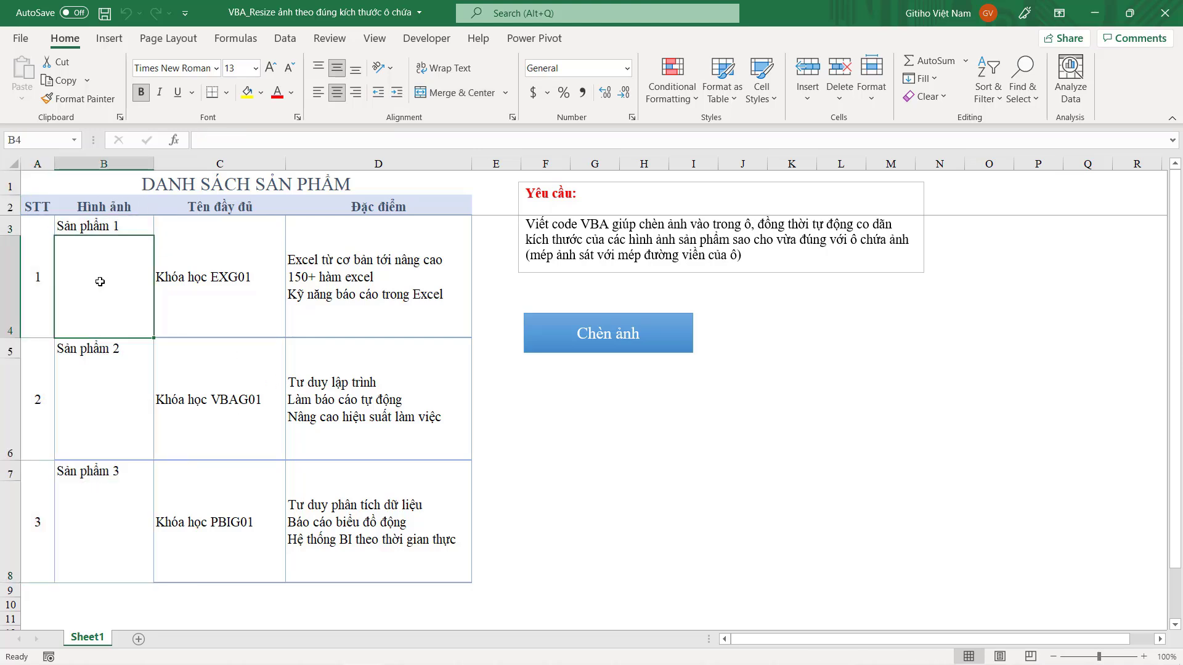
left_click(110, 394)
left_click(96, 523)
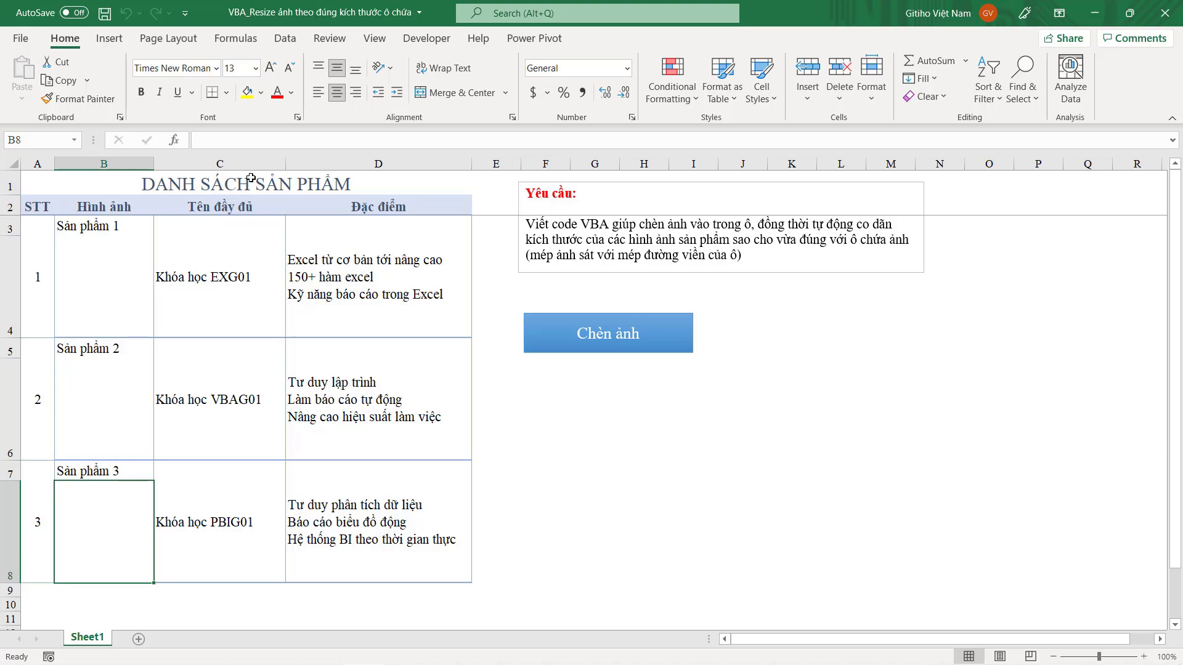
left_click_drag(249, 204, 230, 555)
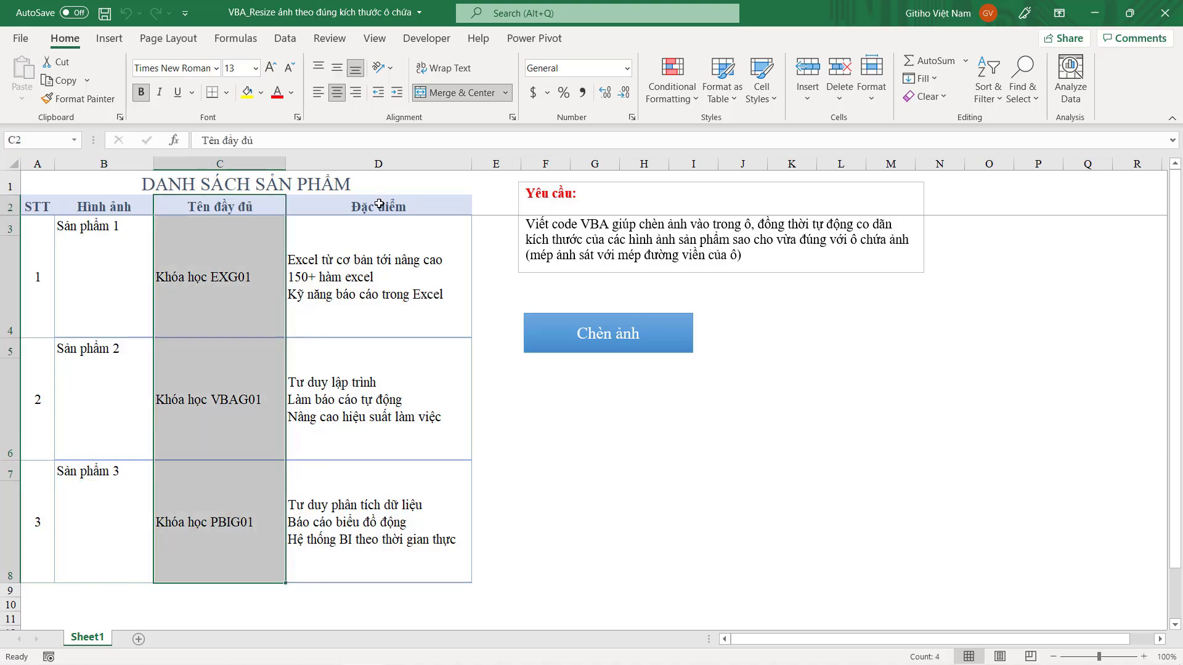
left_click_drag(379, 204, 38, 528)
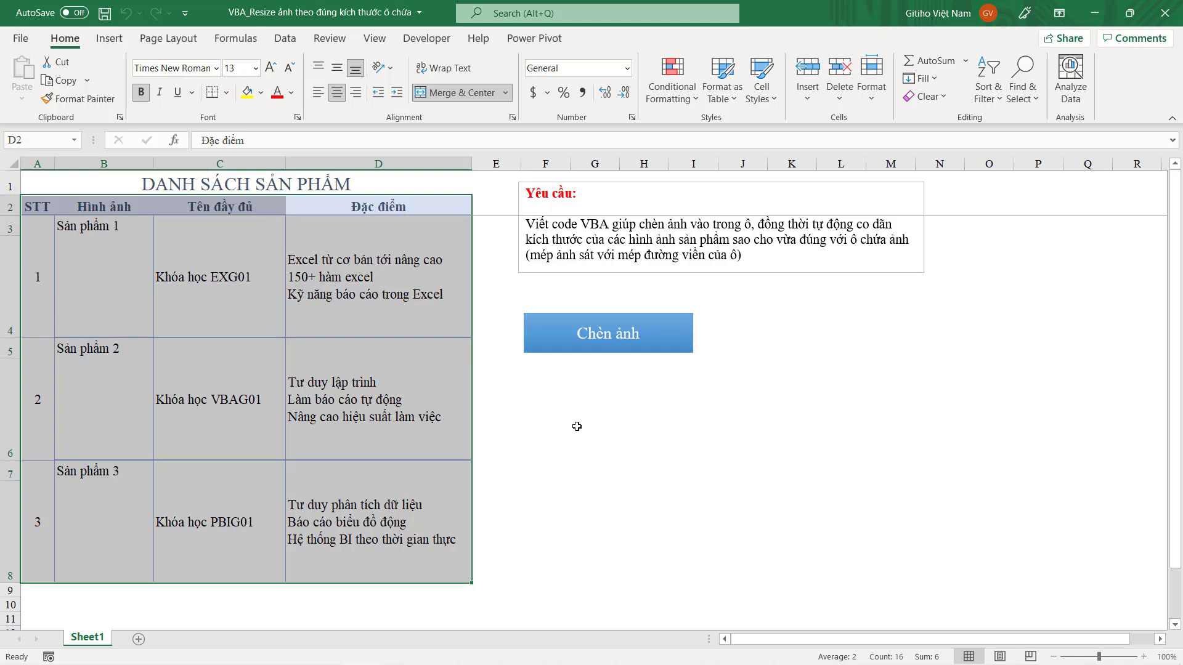
Deselect the table and reselect the first product's empty picture cell B4.
left_click(787, 428)
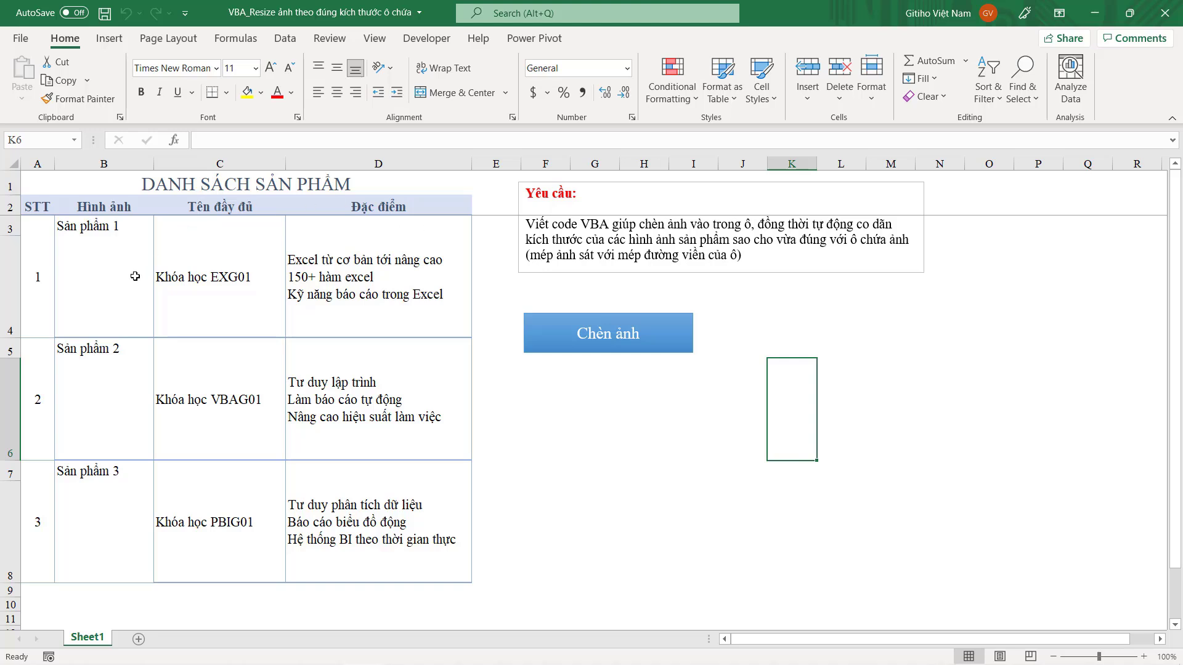
left_click(111, 296)
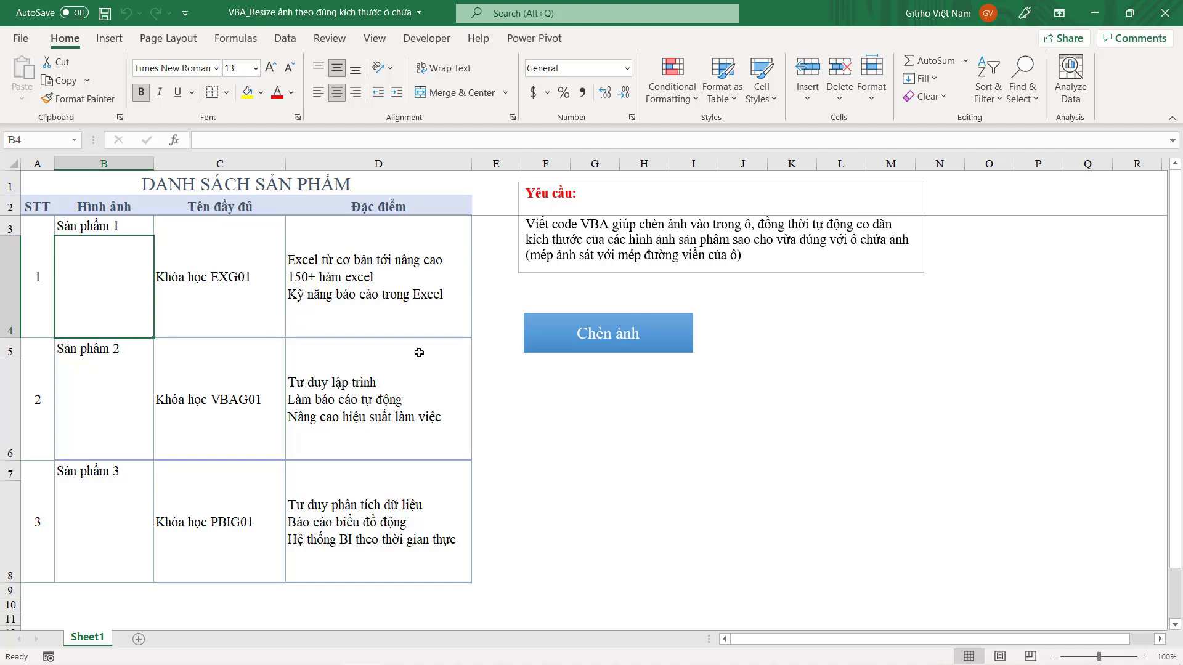
left_click(547, 419)
left_click(98, 277)
Browse the This Device picture dialog to E:\01_Working\2021\02_Content_Youtube\02. File_Quay\Anh-san-pham.
left_click(109, 38)
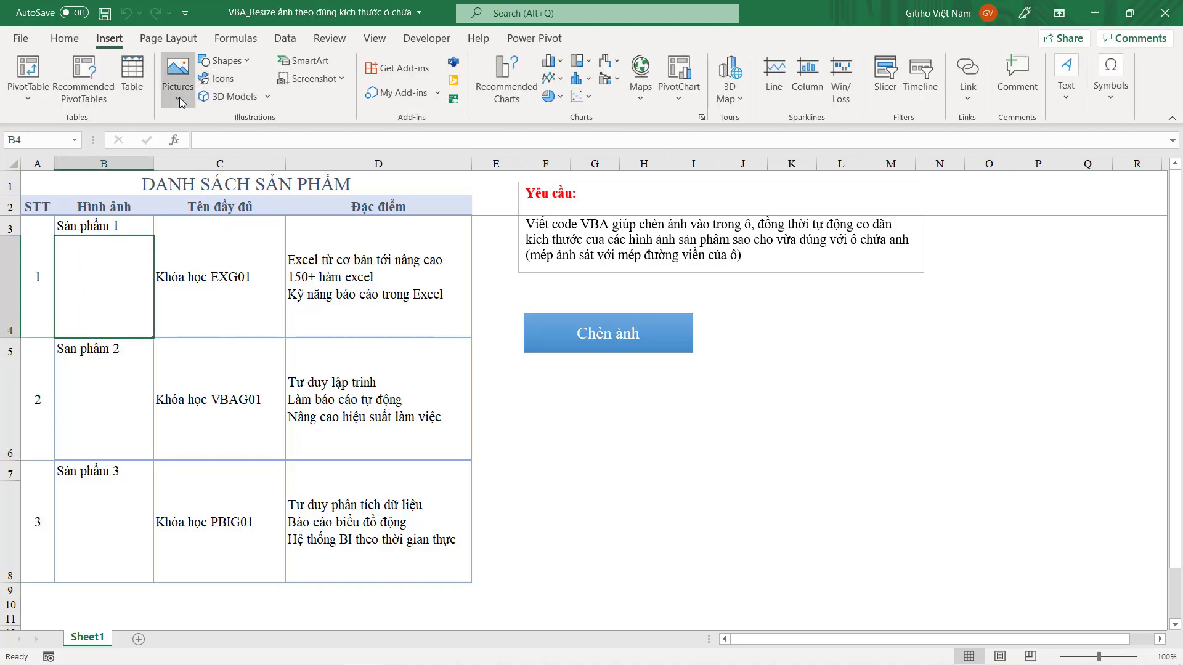
left_click(177, 77)
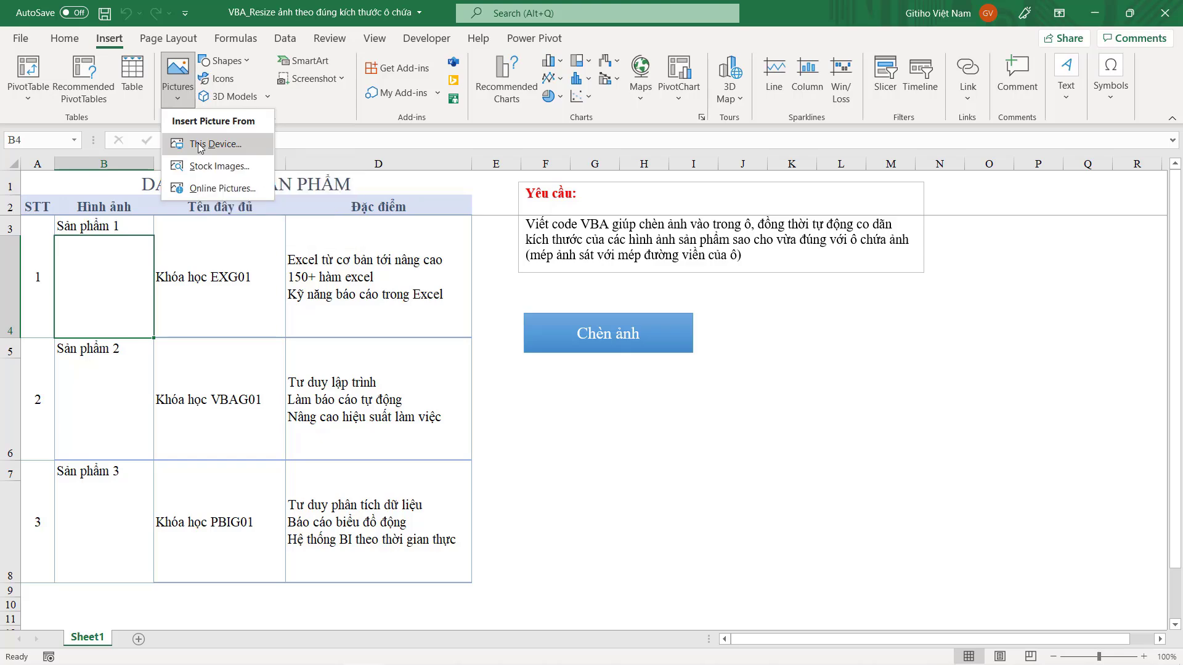
left_click(198, 146)
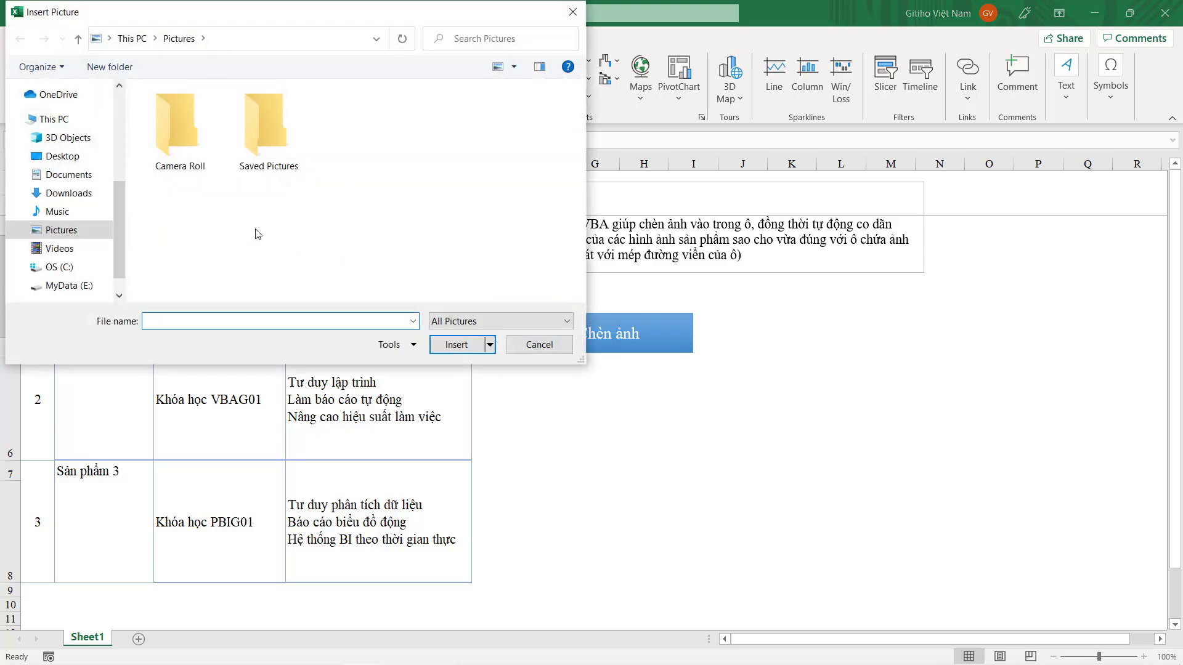
mouse_move(65, 213)
left_click(86, 285)
double_click(185, 128)
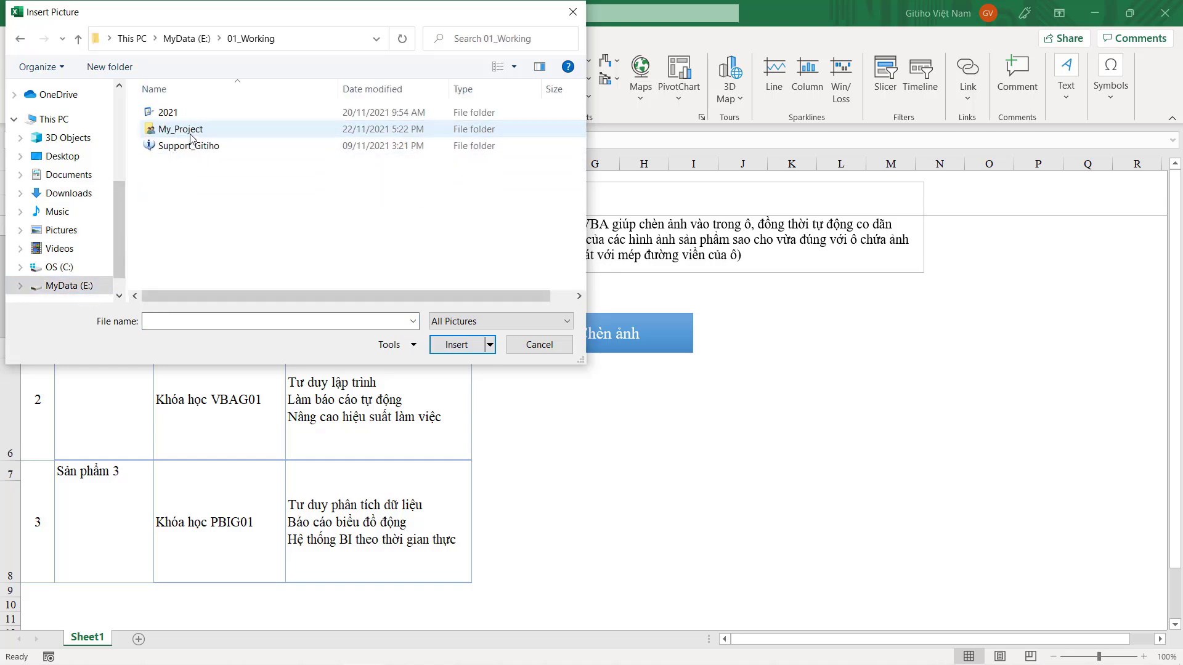
double_click(168, 113)
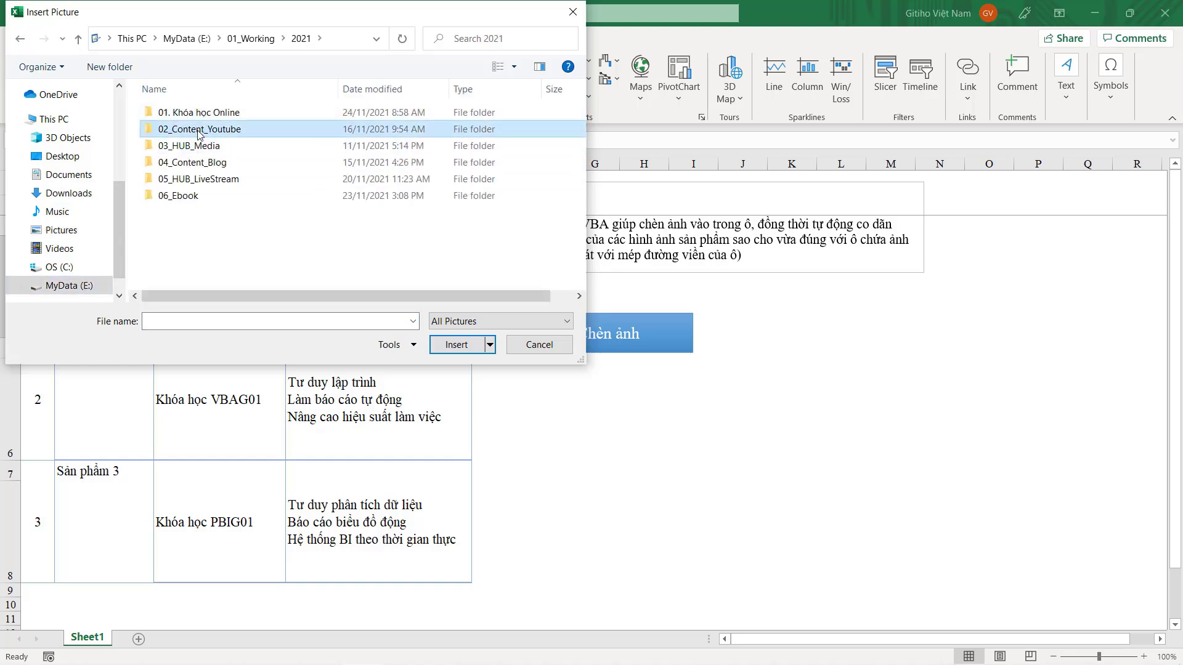
double_click(191, 128)
double_click(200, 126)
double_click(199, 122)
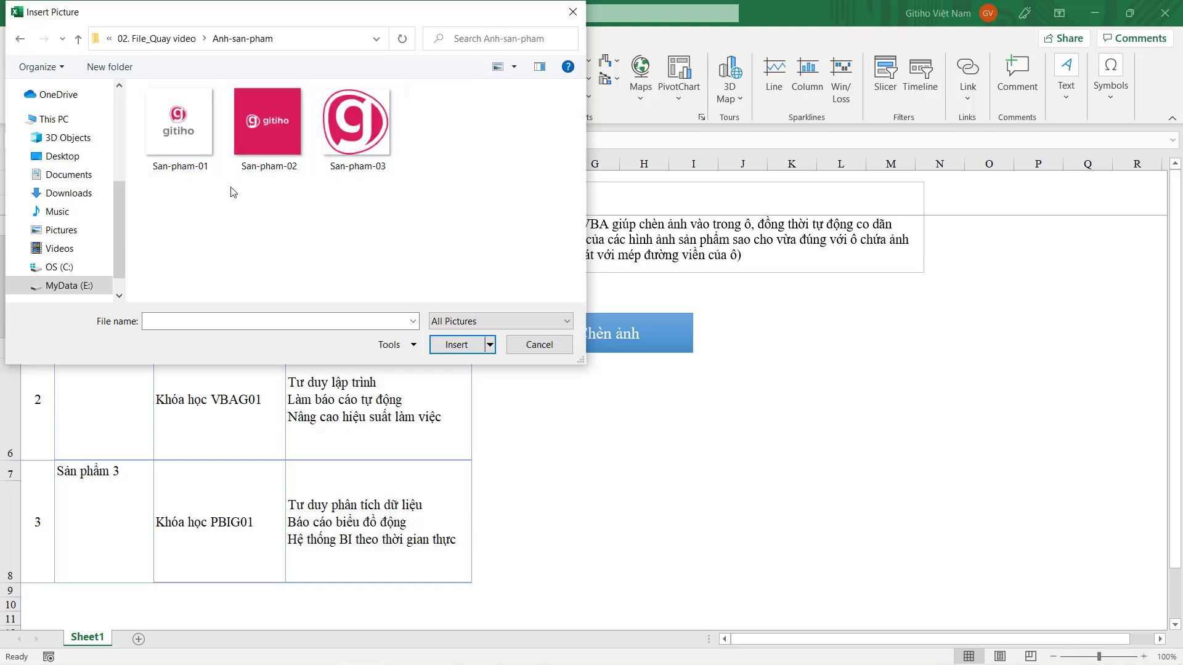
Choose the San-pham-01 logo and insert it into the sheet.
left_click_drag(357, 20, 703, 63)
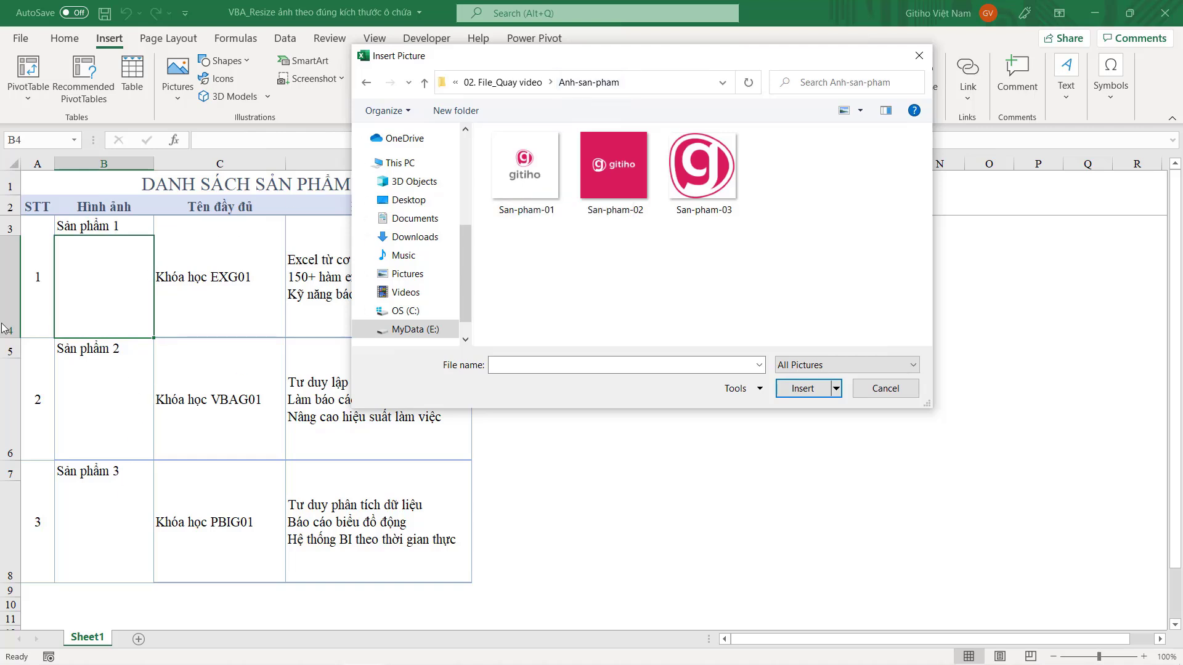
left_click(517, 165)
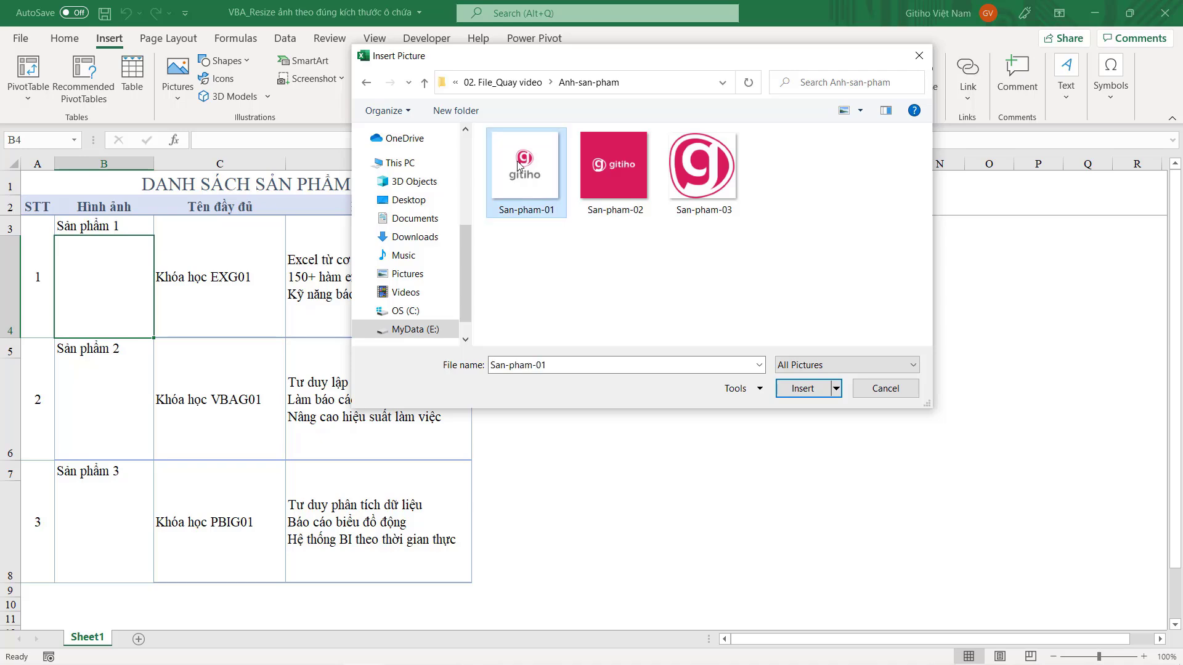
left_click(800, 389)
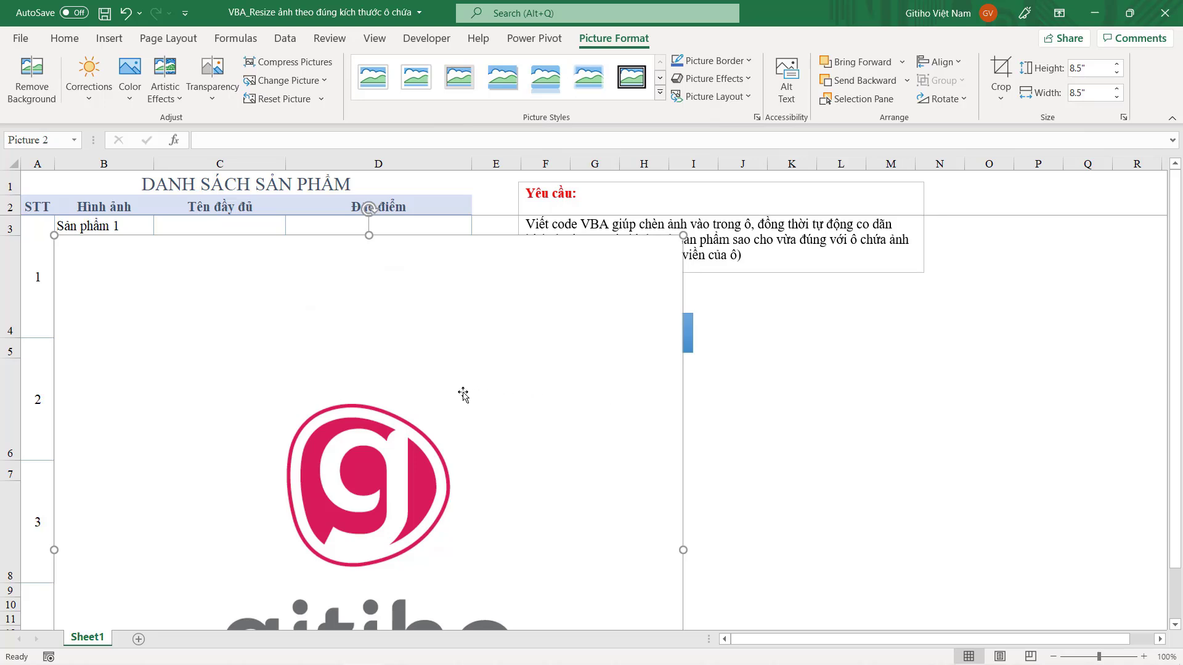
Move the oversized logo to cell B3's corner and shrink it from 8.5" to about 5.89".
left_click_drag(377, 453, 396, 425)
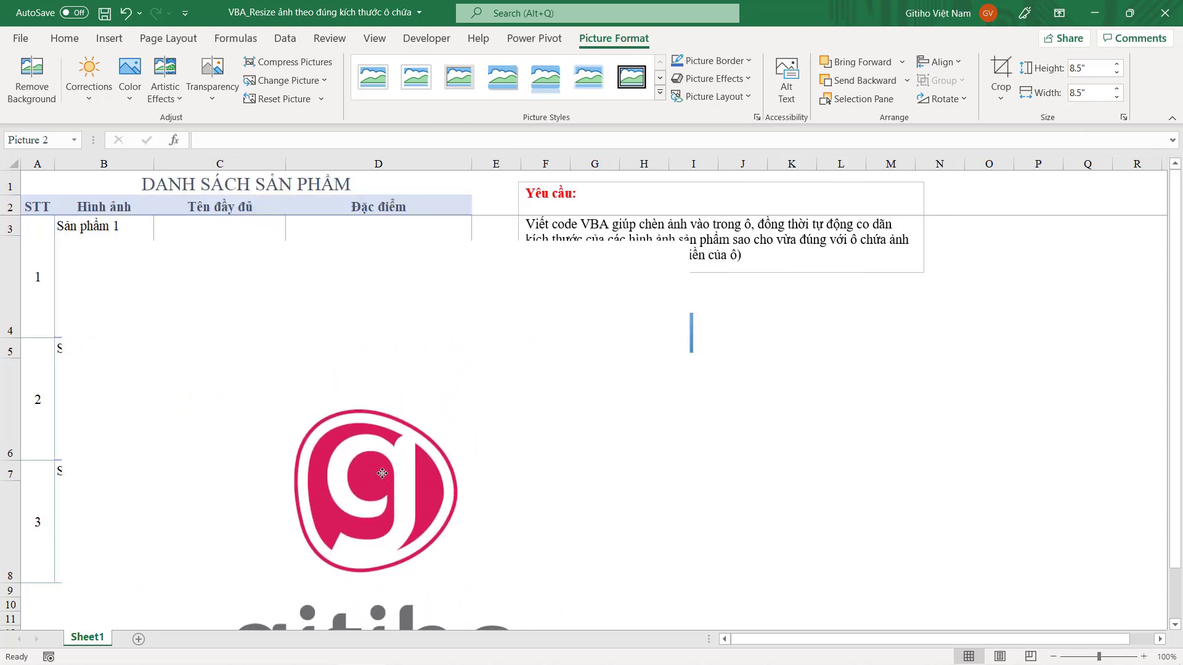
left_click_drag(396, 426, 377, 473)
left_click_drag(179, 328, 173, 327)
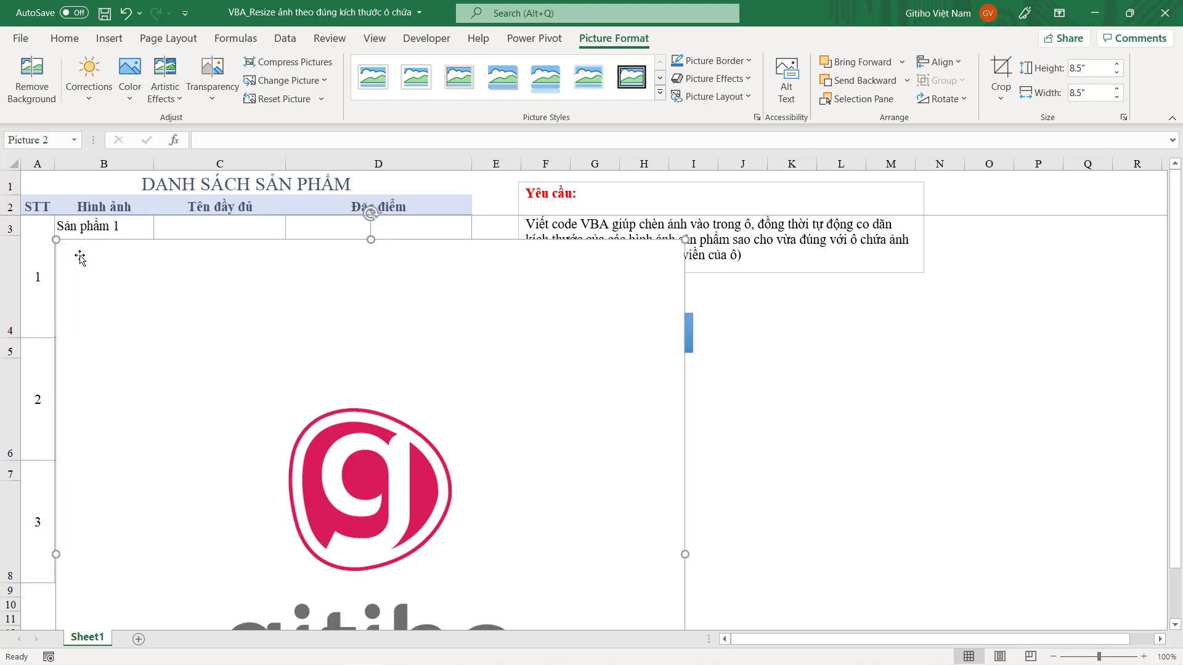
scroll(610, 477, "down", 3)
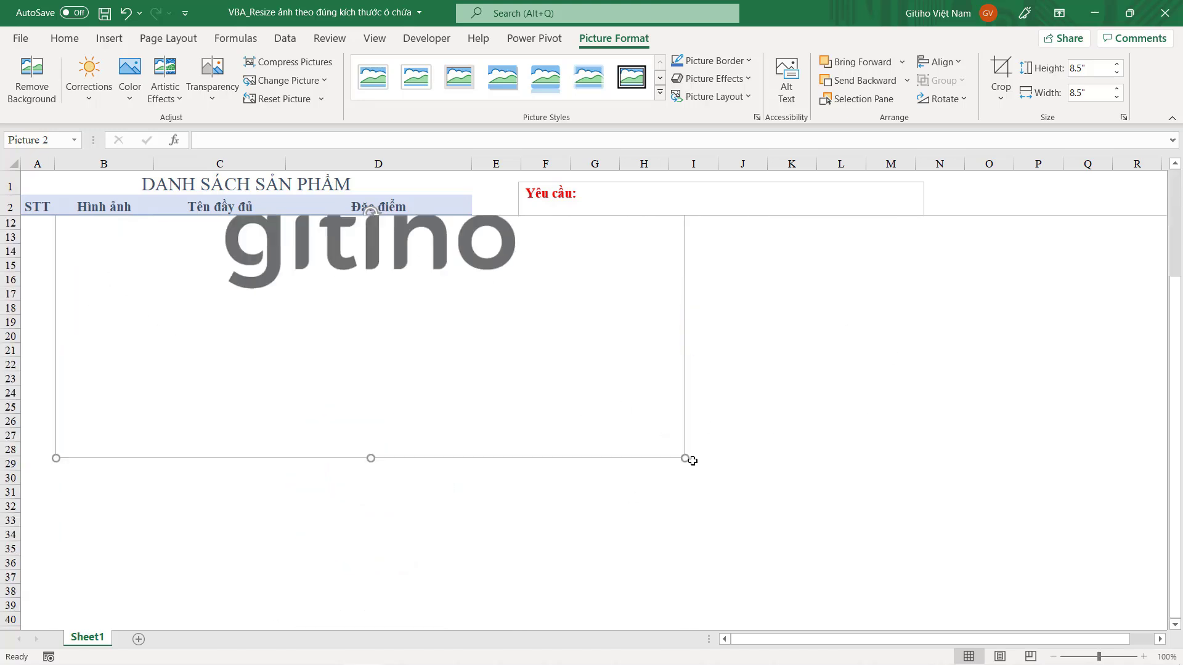
left_click_drag(684, 459, 406, 338)
scroll(407, 337, "up", 3)
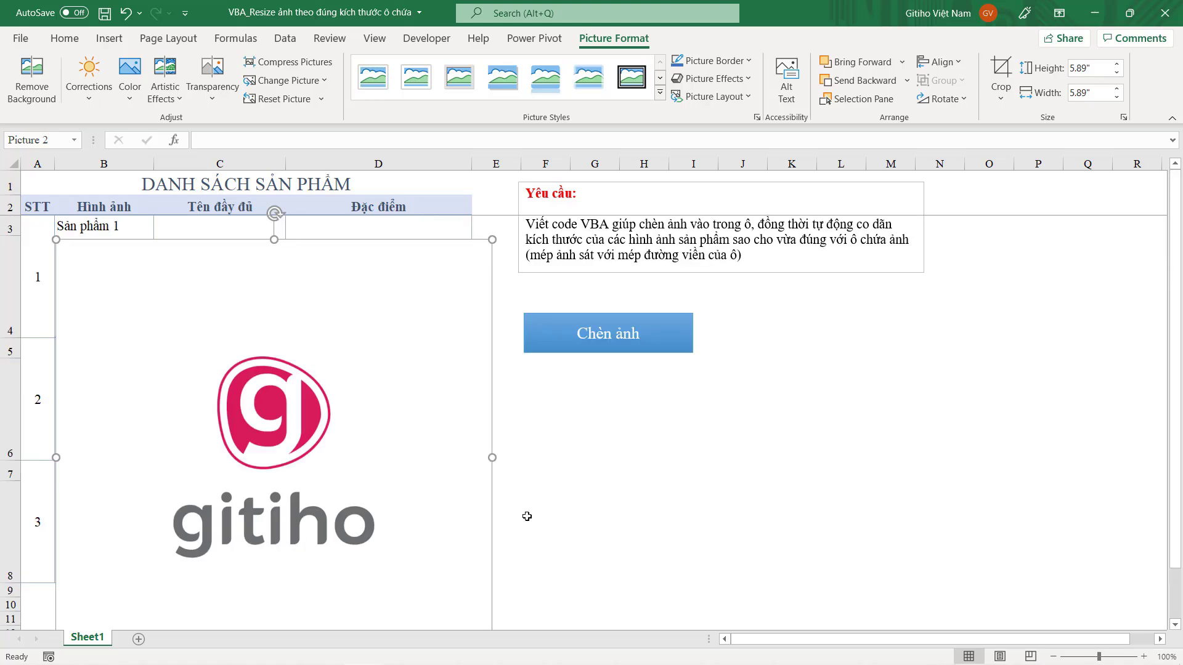
scroll(467, 412, "down", 3)
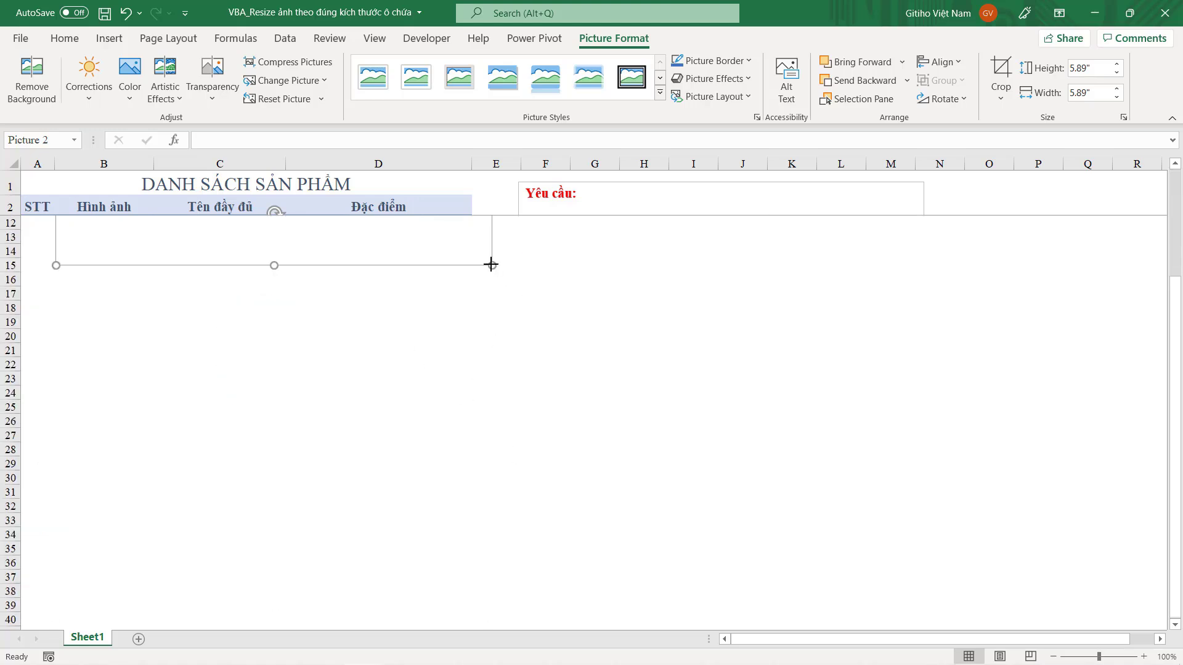
mouse_move(491, 263)
left_mouse_down()
mouse_move(373, 233)
mouse_move(465, 254)
left_mouse_up()
scroll(496, 451, "up", 3)
scroll(486, 460, "down", 1)
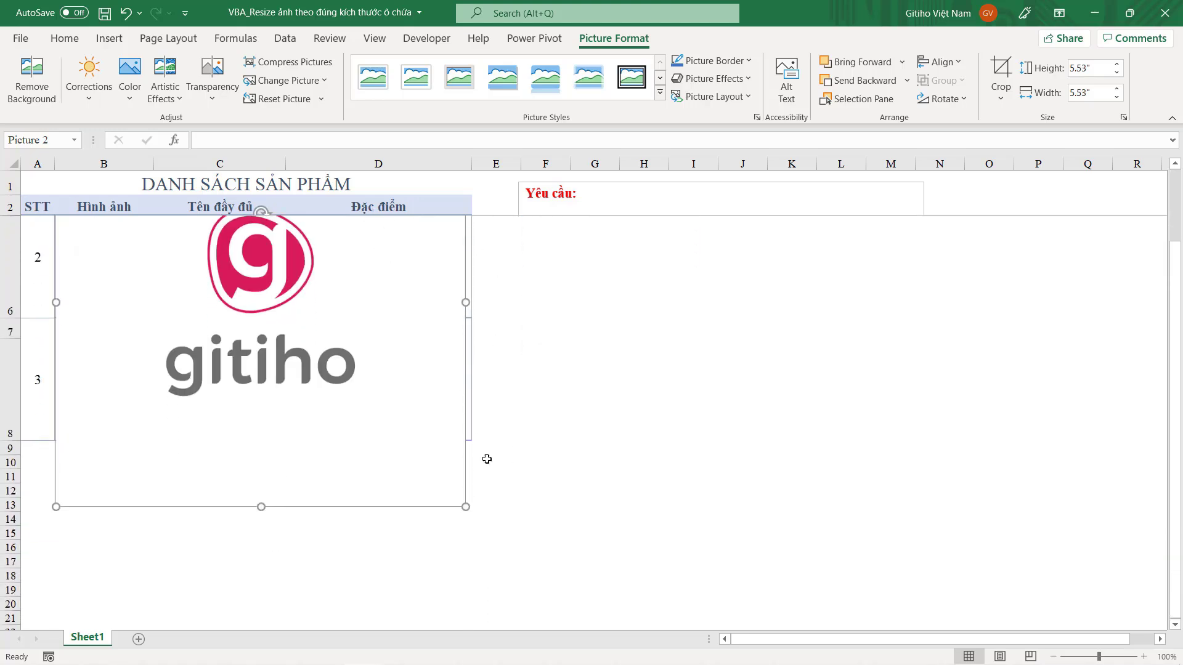
mouse_move(463, 507)
left_mouse_down()
mouse_move(233, 314)
mouse_move(234, 295)
left_mouse_up()
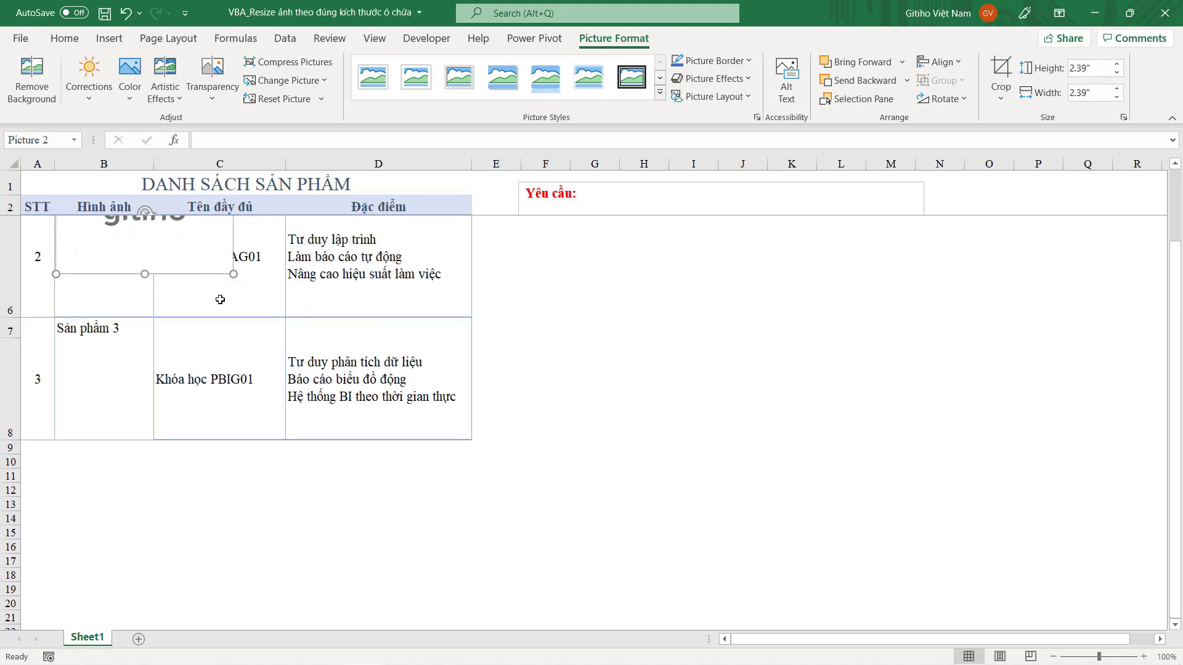
scroll(254, 424, "up", 1)
Shrink the logo to about 1.22" and nudge it inside the Sản phẩm 1 cell.
left_click_drag(225, 410, 147, 329)
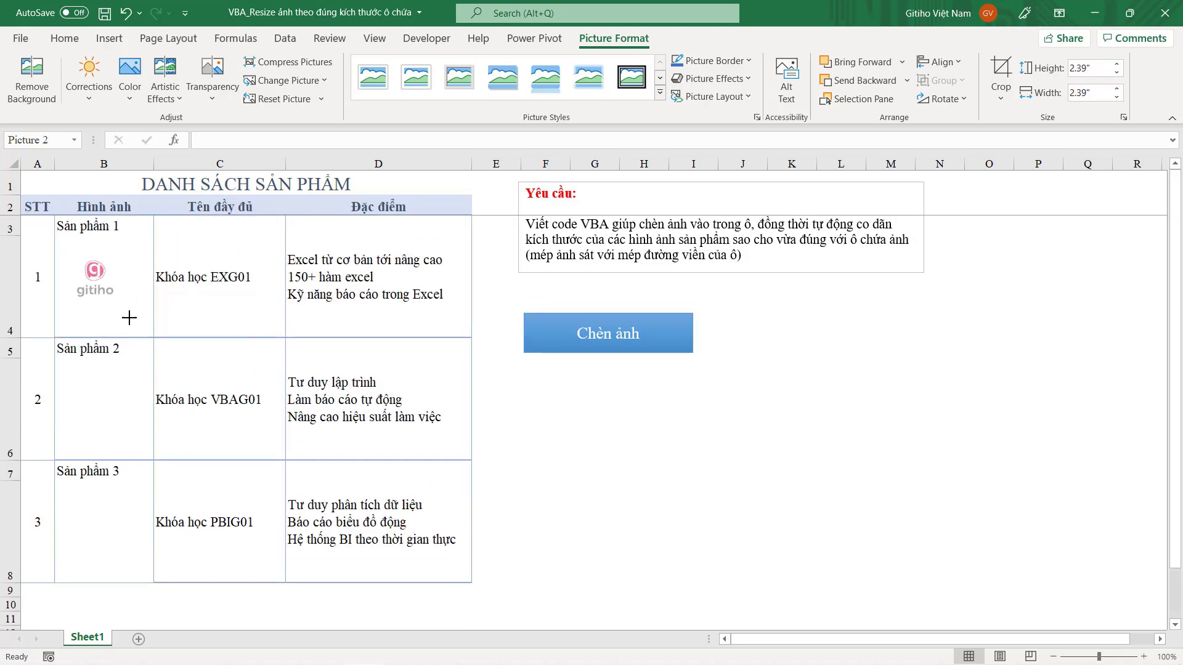
left_click_drag(117, 281, 124, 289)
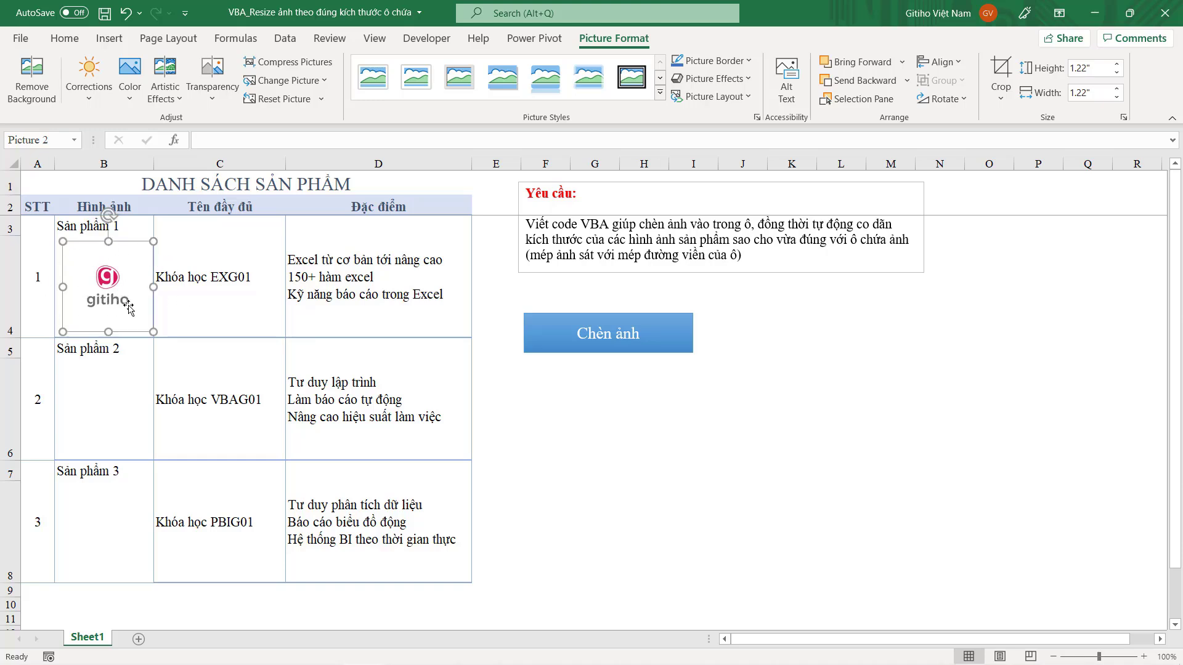
left_click_drag(119, 298, 114, 299)
left_click(114, 381)
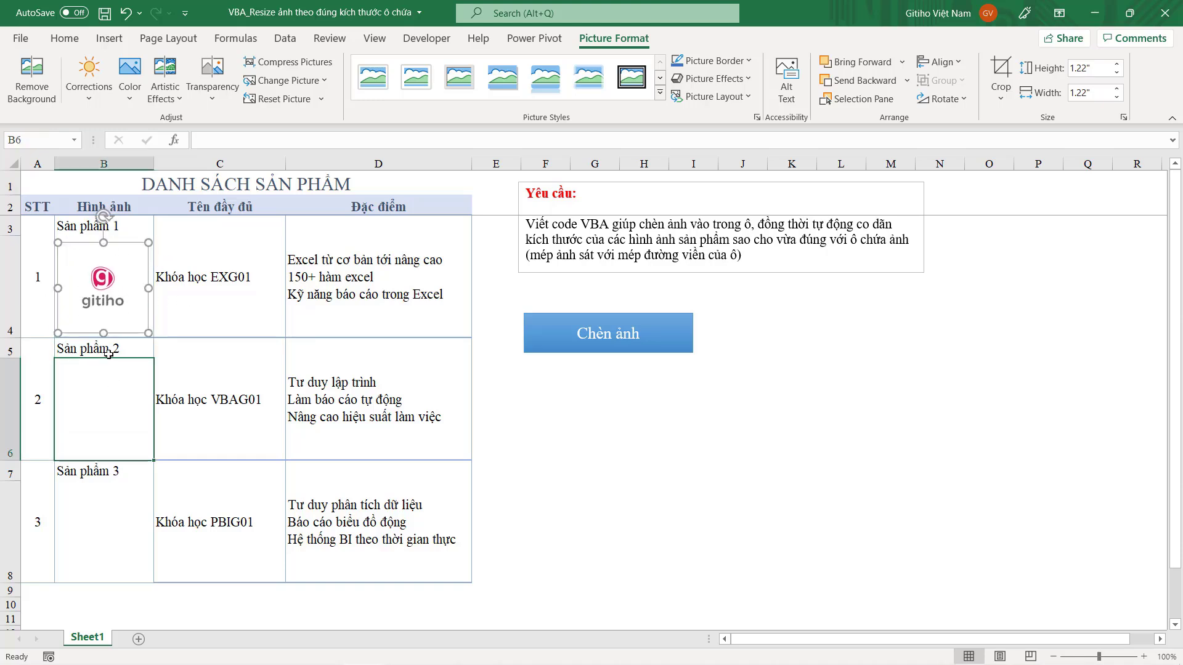
Insert the San-pham-02 logo from this computer into the sheet.
left_click(111, 41)
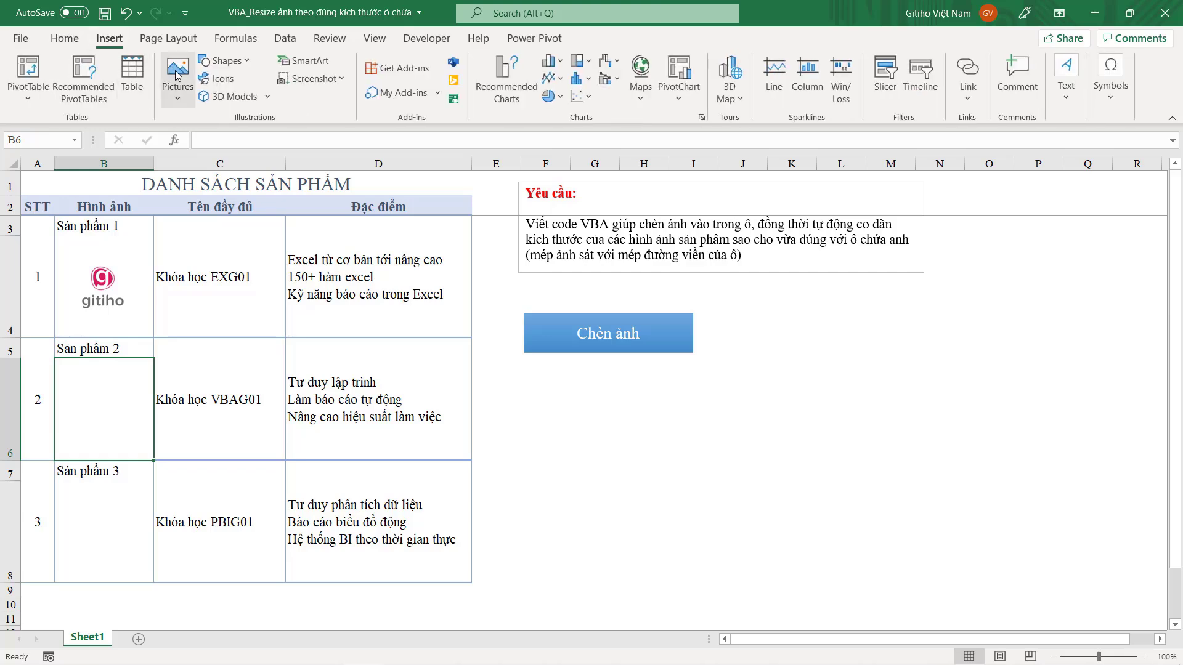
left_click(174, 73)
left_click(192, 142)
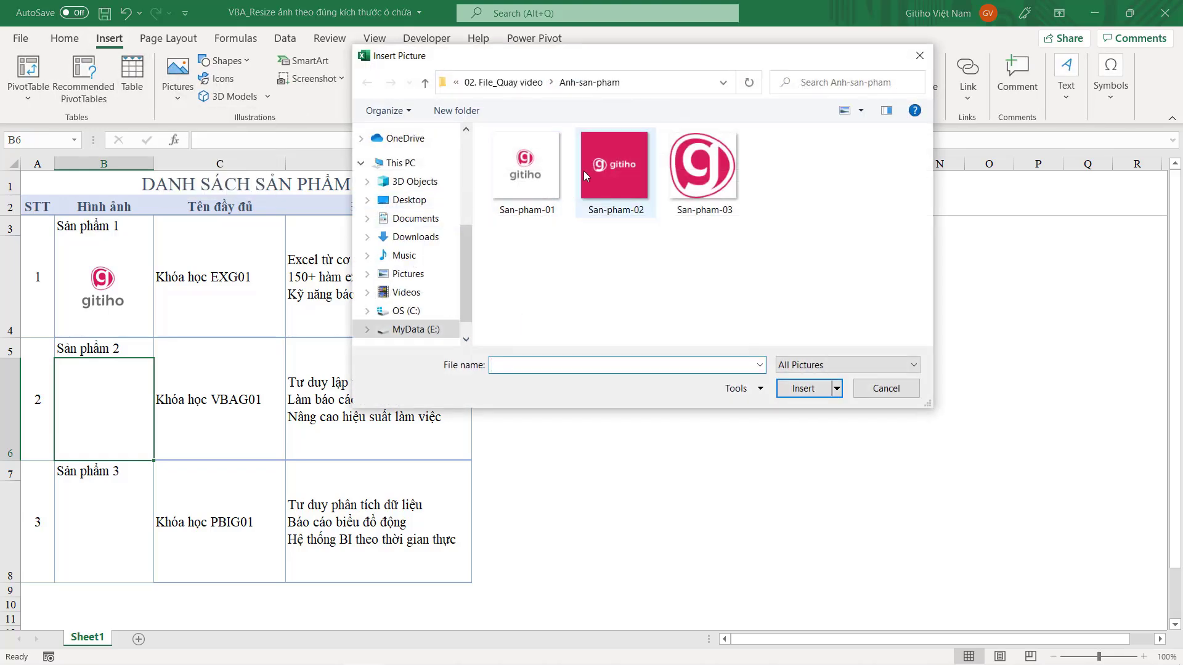
left_click(614, 165)
left_click(803, 388)
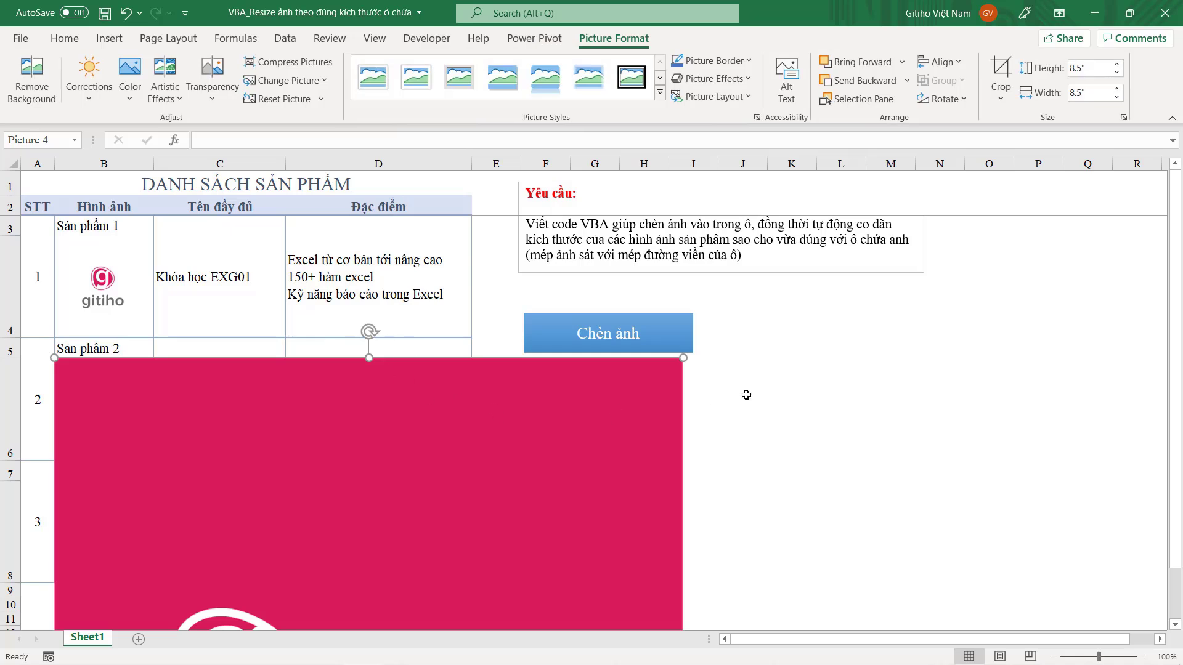
Shrink the San-pham-02 logo to about 1.3" and position it inside cells B5:B6.
left_click_drag(681, 358, 469, 572)
left_click_drag(219, 584, 219, 370)
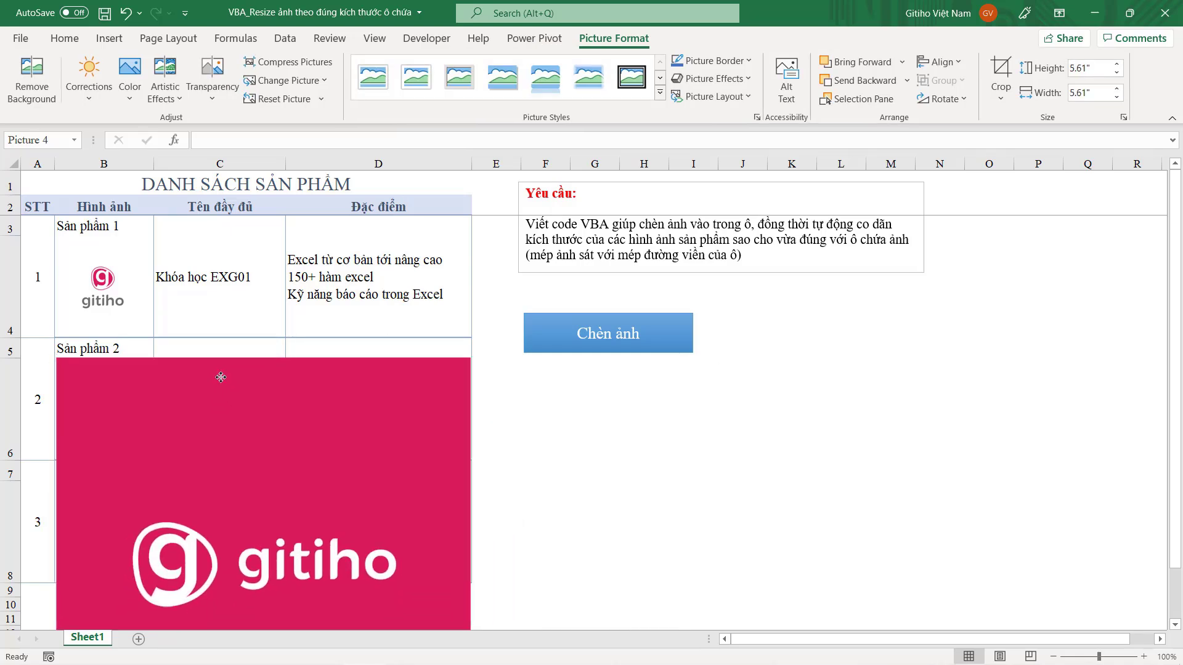
left_click_drag(472, 357, 256, 573)
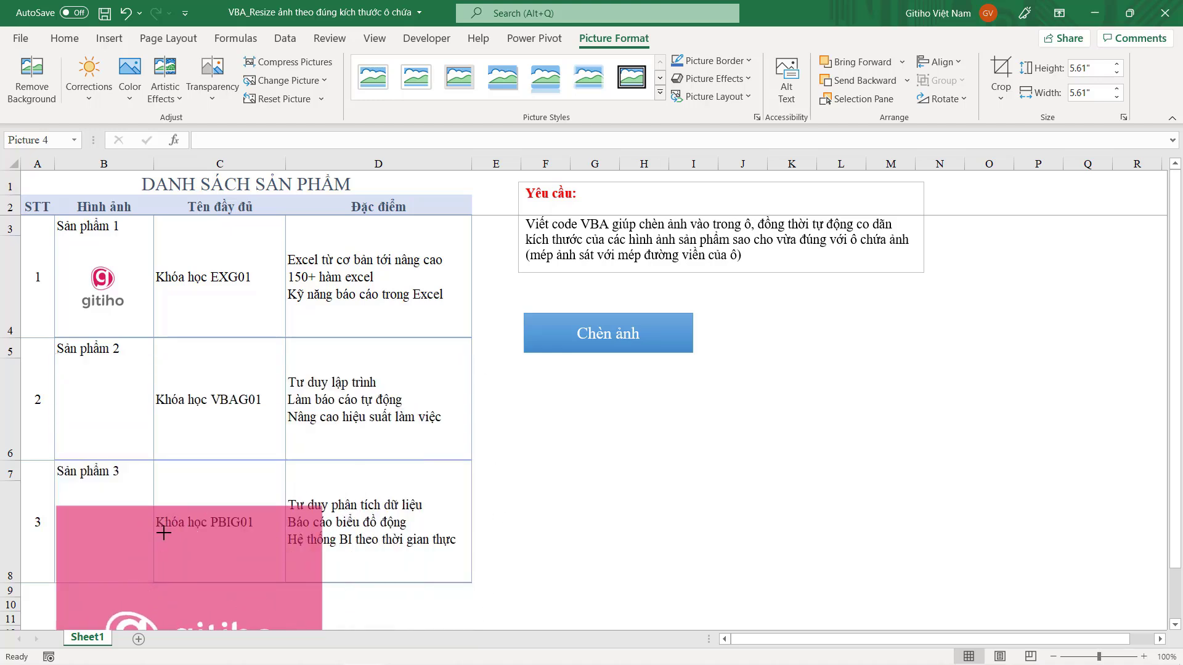
left_click_drag(119, 586, 119, 370)
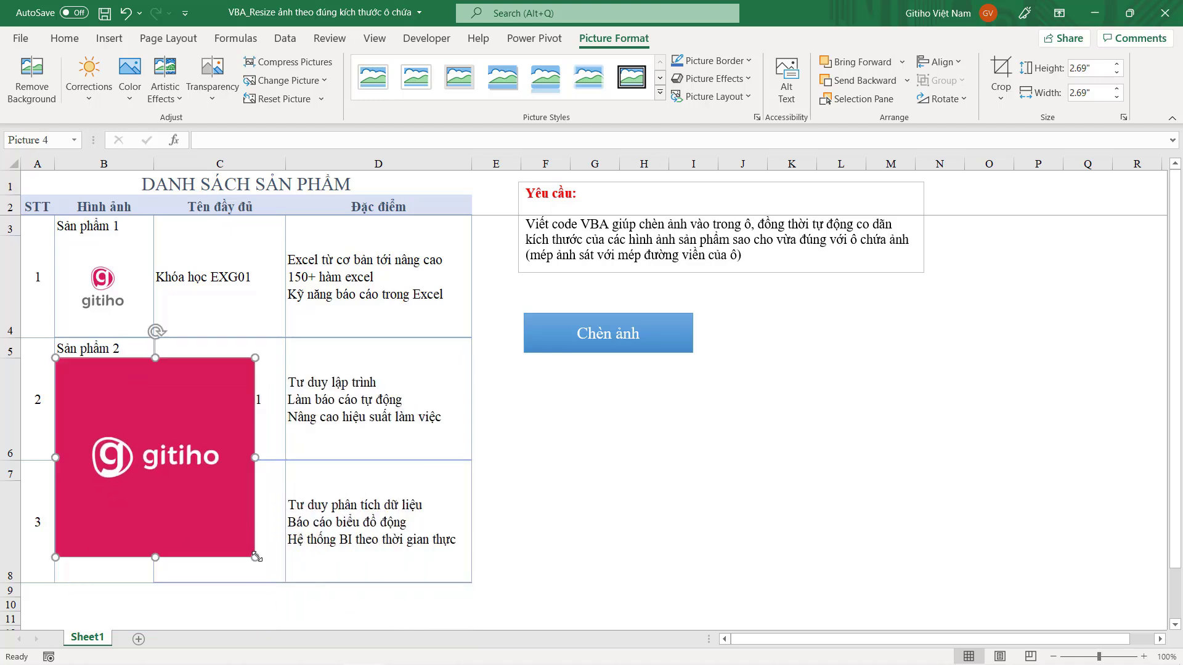
mouse_move(256, 557)
left_mouse_down()
mouse_move(188, 473)
mouse_move(152, 454)
left_mouse_up()
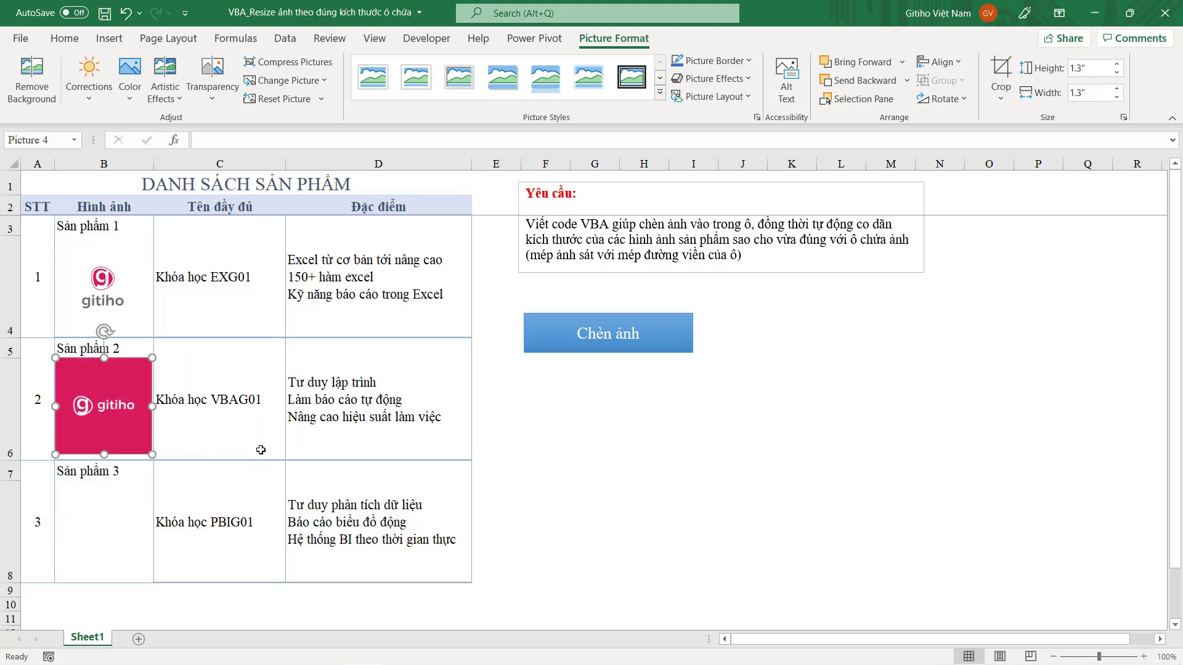
Delete the Sản phẩm 1 and Sản phẩm 2 logos and reselect cell B4.
left_click(730, 453)
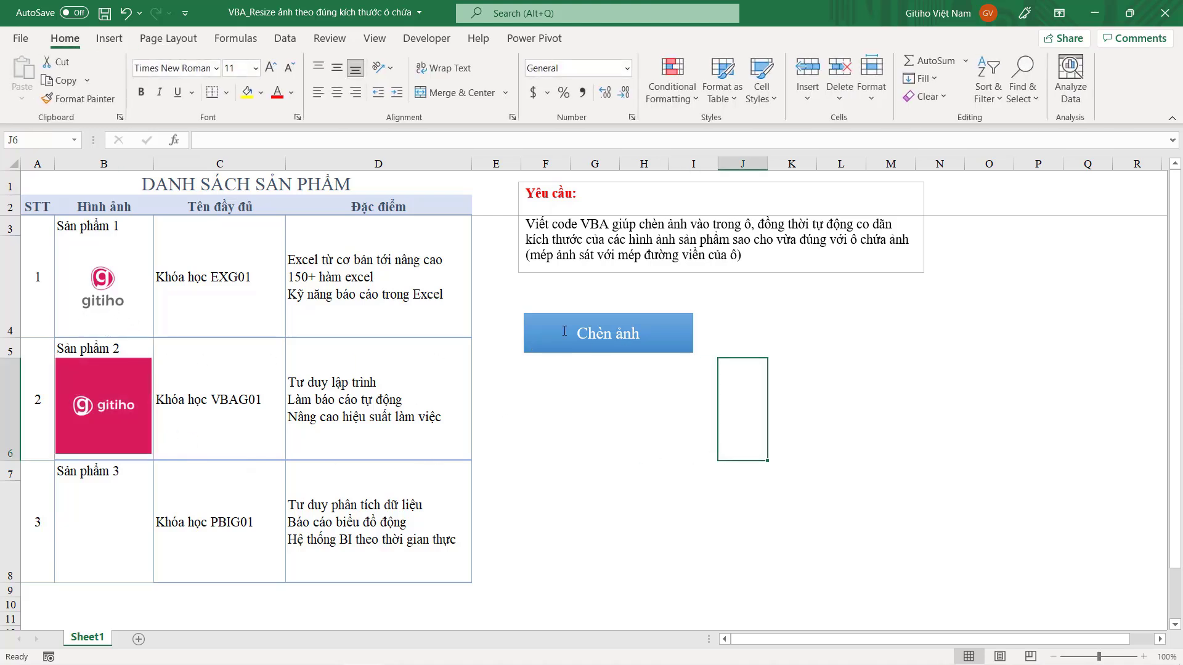
left_click(106, 296)
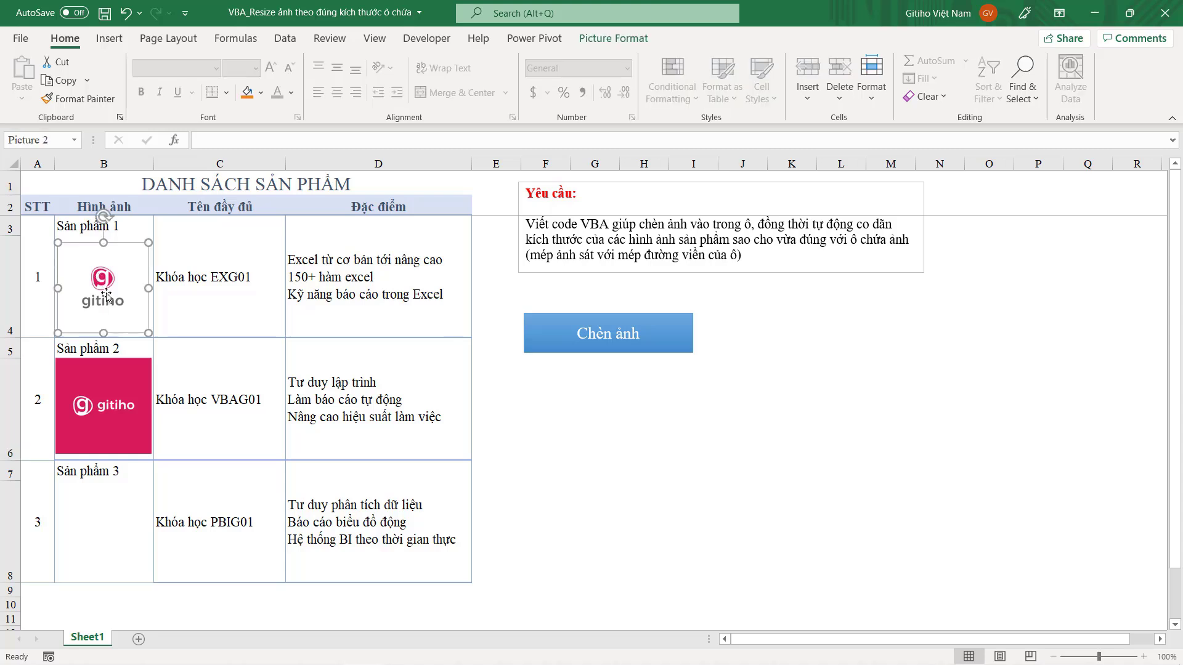
key("Delete")
left_click(110, 400)
key("Delete")
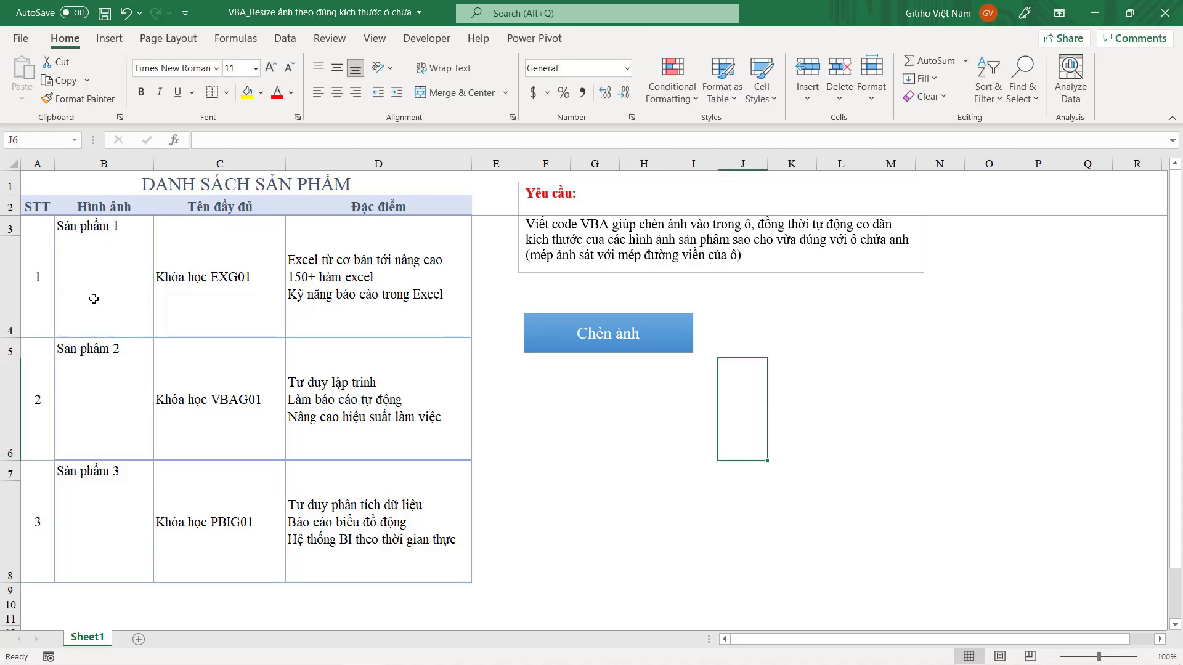
left_click(93, 295)
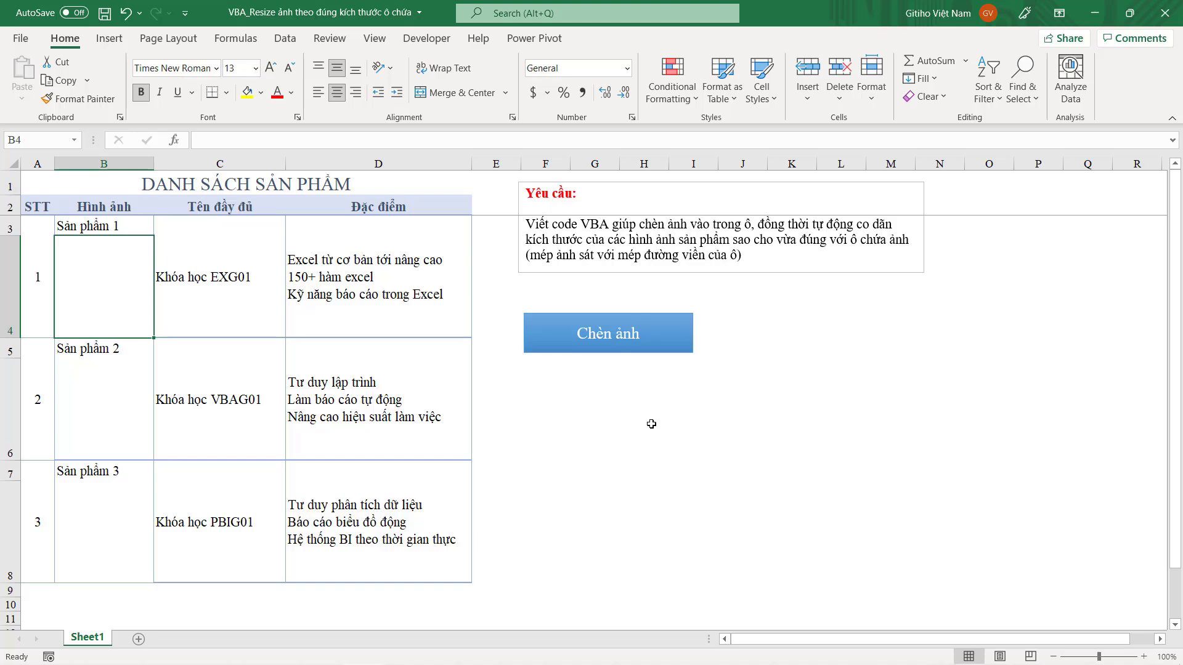
left_click(427, 38)
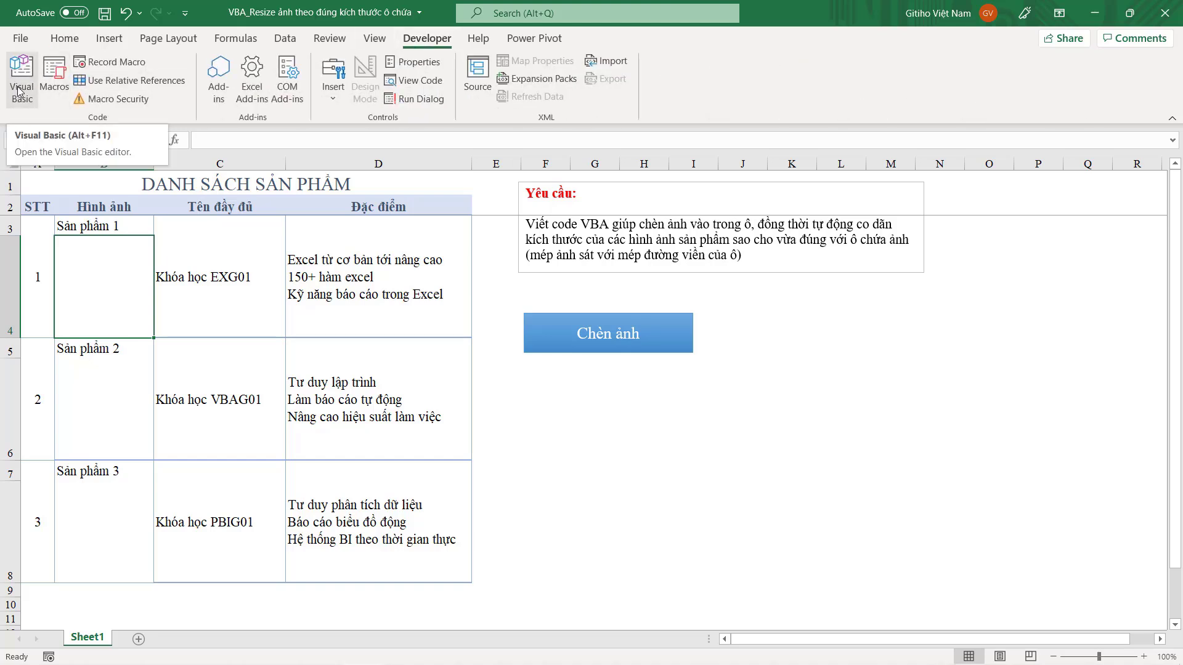
Open the VBA editor with Alt+F11, maximize it, and insert a new module into the project.
key("alt+F11")
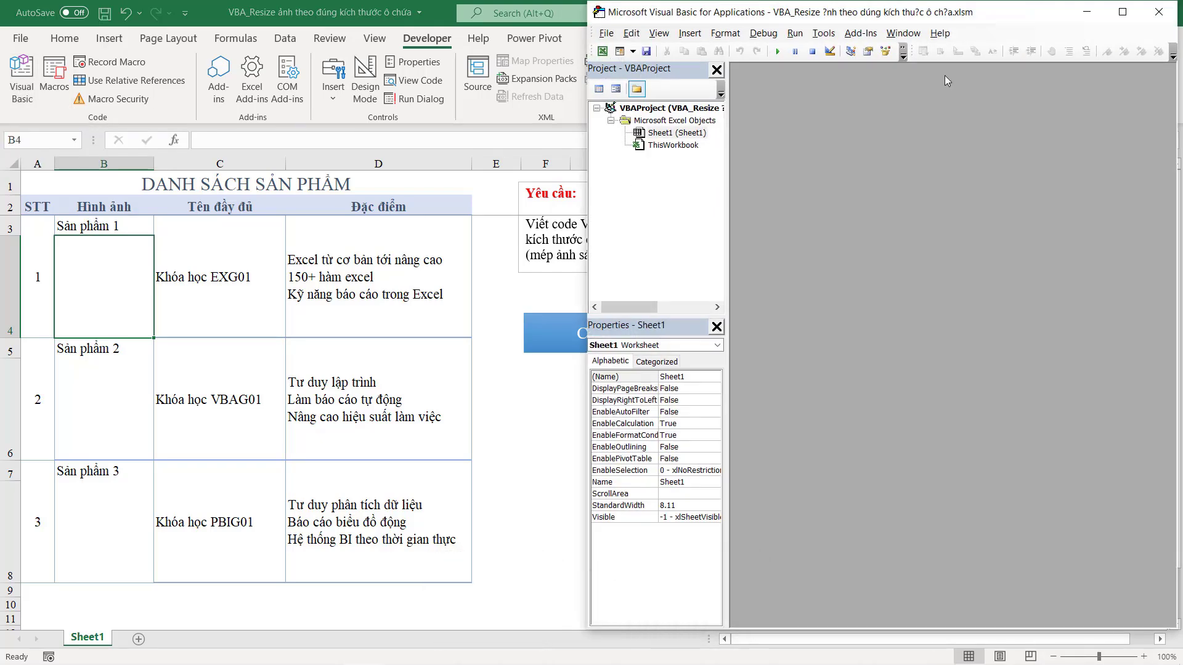
left_click_drag(930, 18, 922, 18)
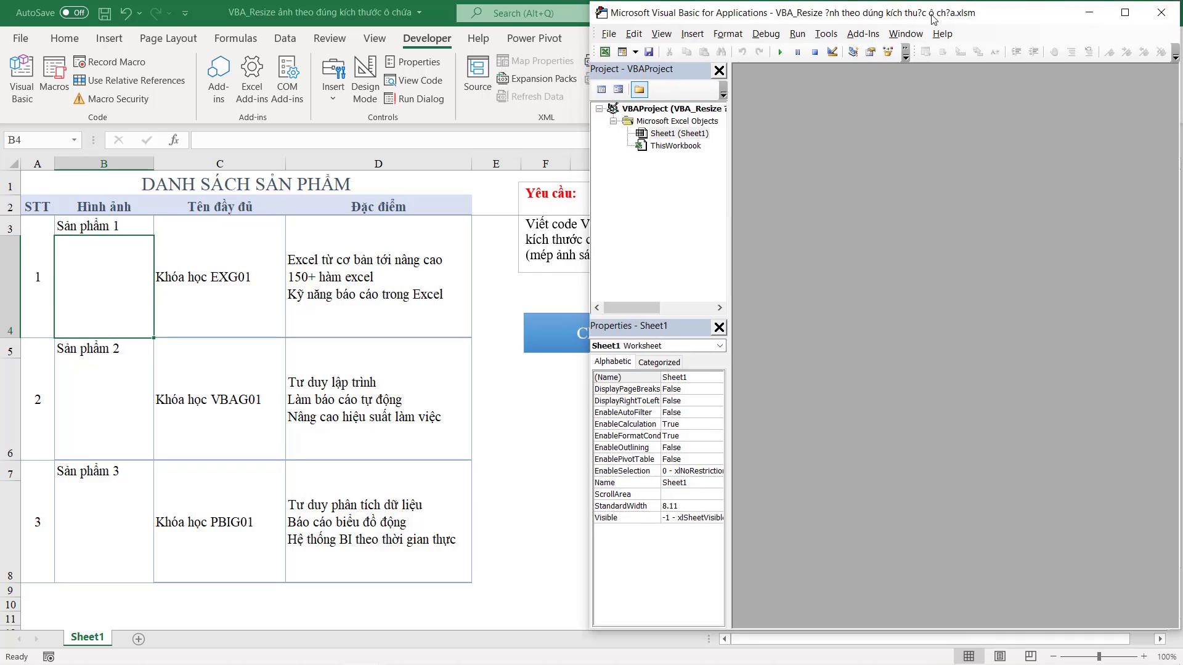
left_click(1115, 11)
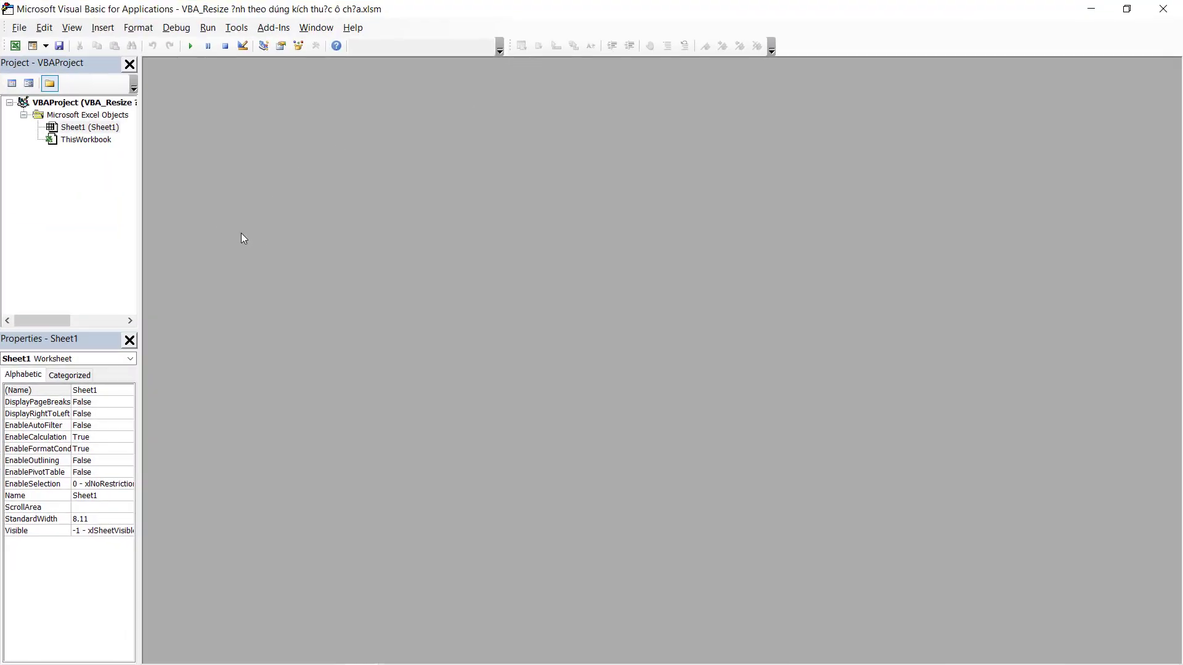
left_click_drag(139, 173, 156, 174)
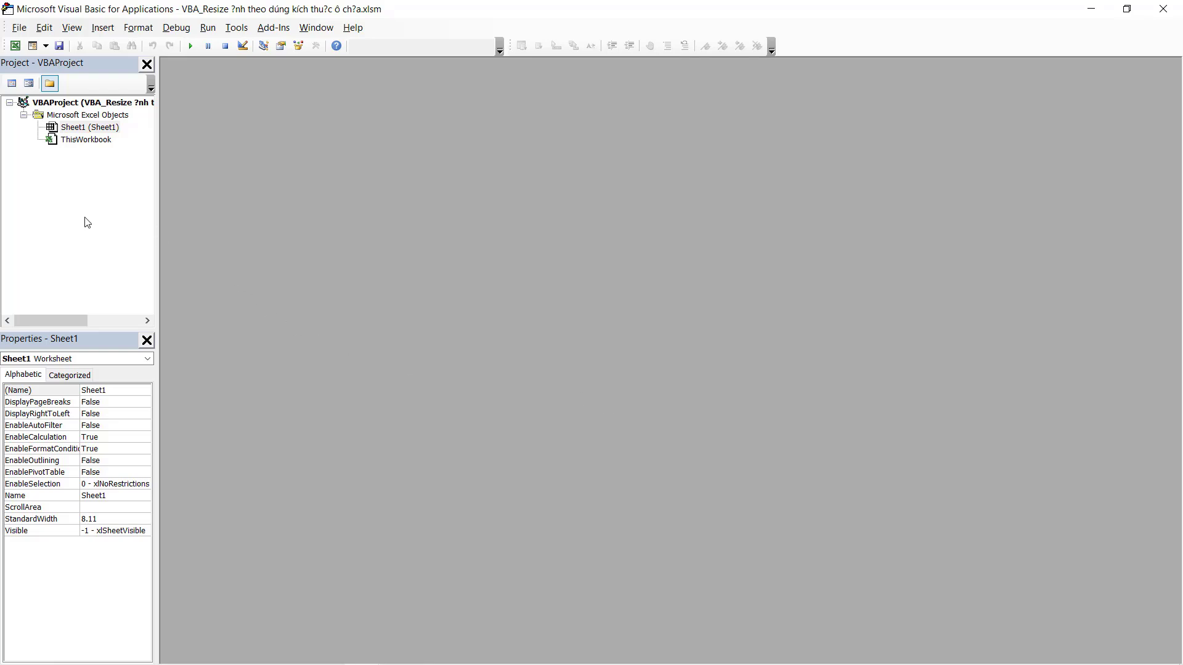
right_click(48, 174)
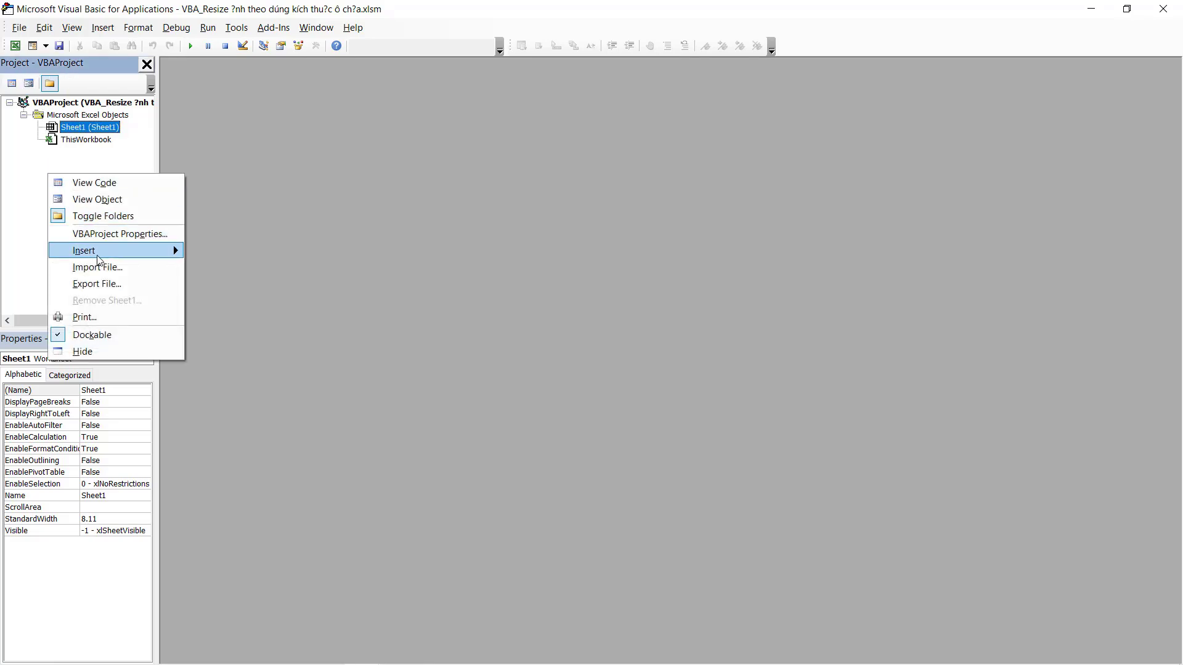
left_click(225, 267)
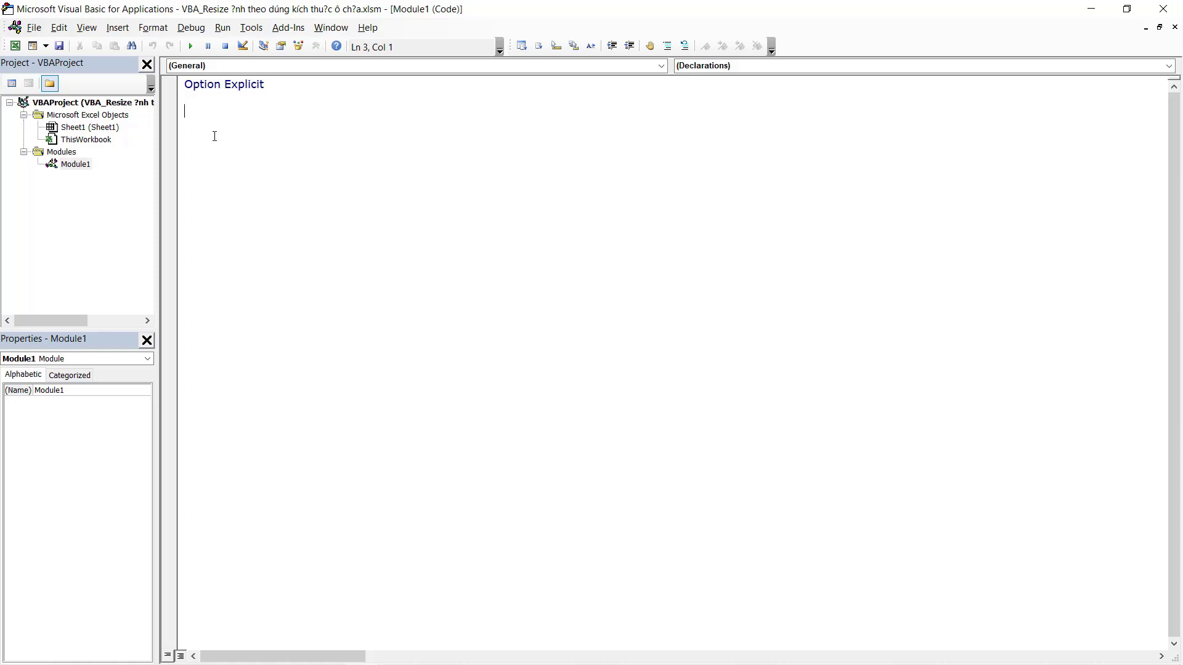
double_click(75, 165)
Copy the InsertPicture macro code from the text box on the worksheet.
key("alt+F11")
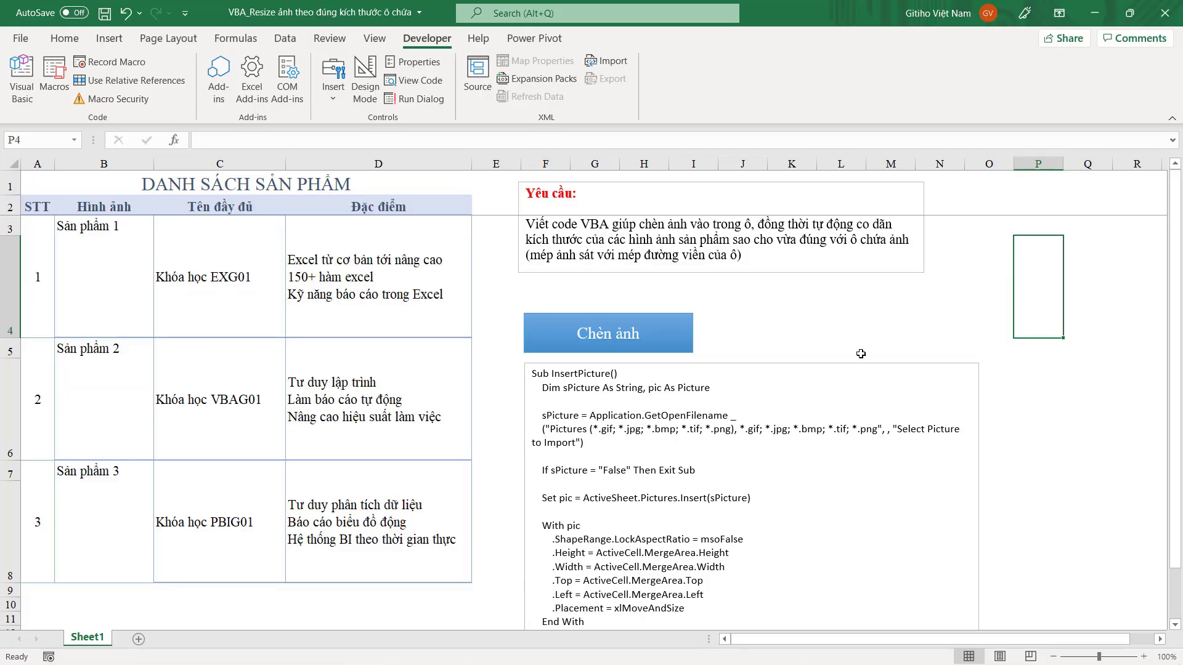
left_click(855, 367)
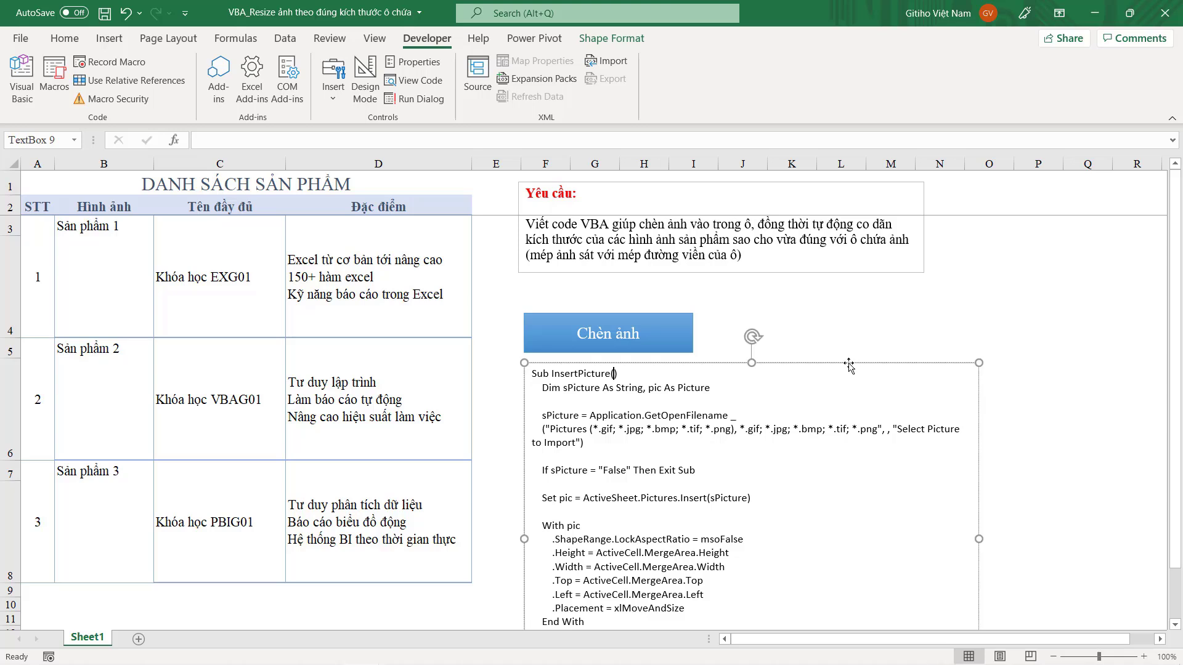
left_click(849, 364)
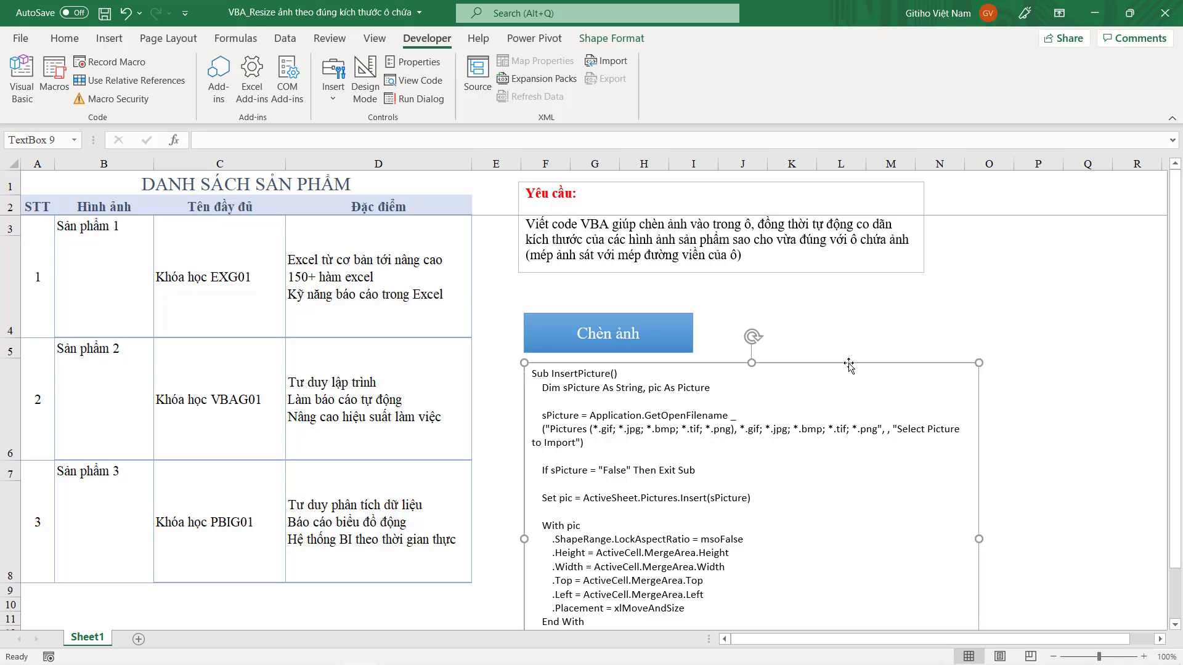
mouse_move(532, 372)
left_mouse_down()
mouse_move(619, 562)
mouse_move(532, 372)
mouse_move(567, 283)
left_mouse_up()
left_click(532, 373)
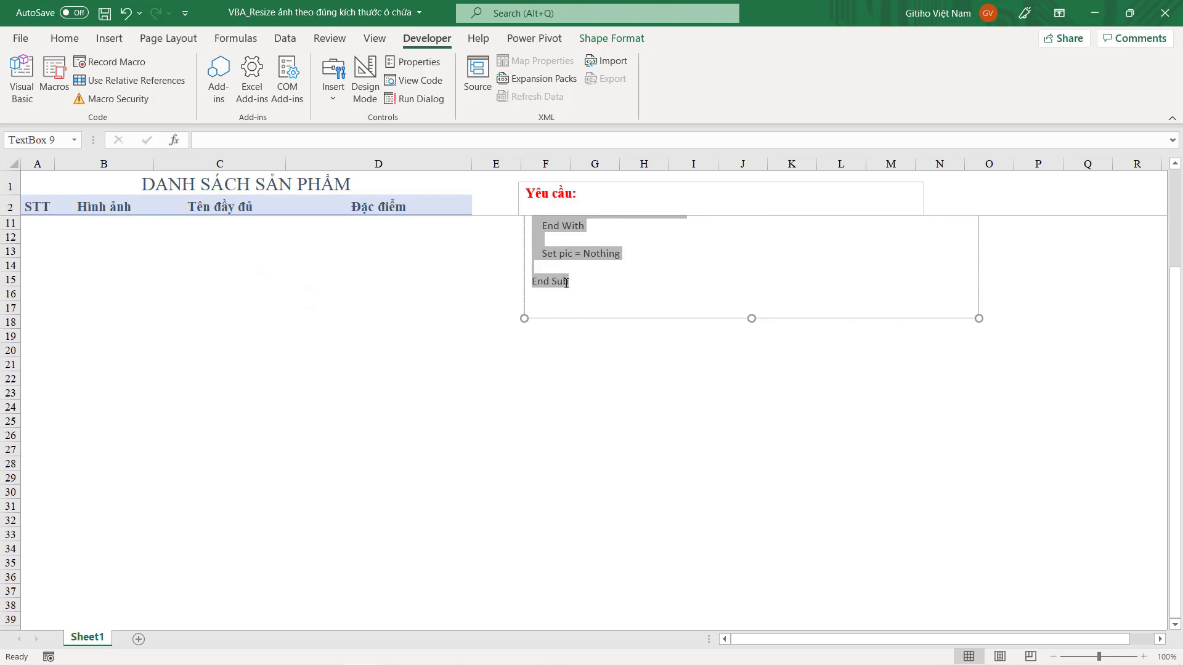
scroll(603, 315, "up", 3)
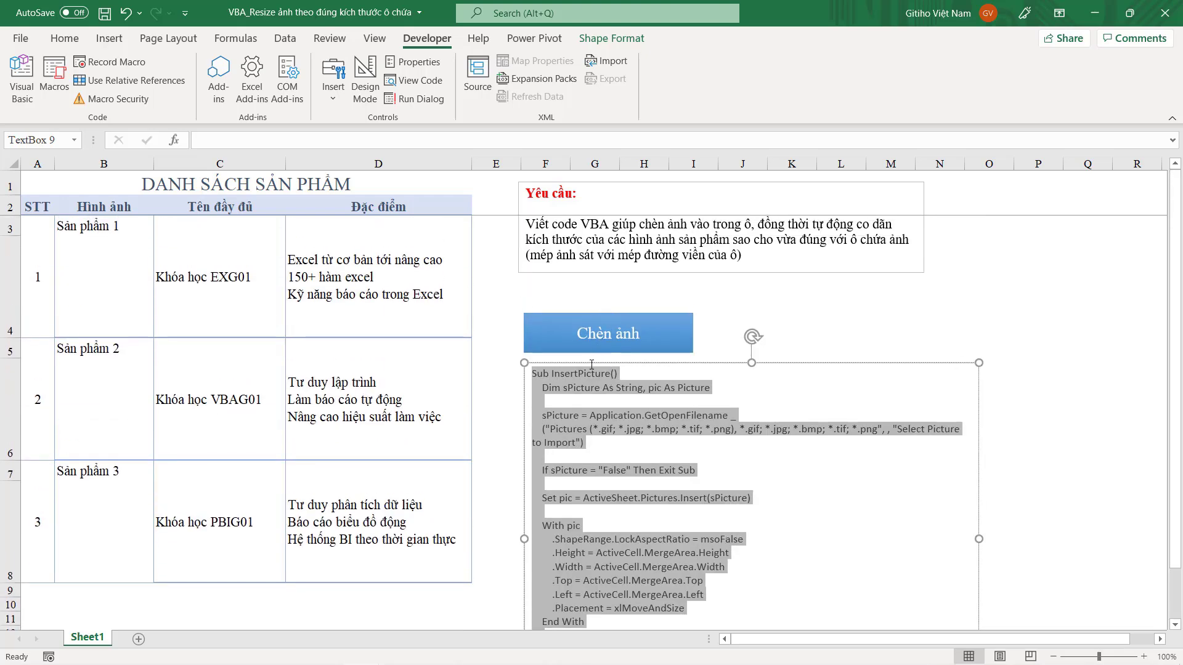
right_click(591, 385)
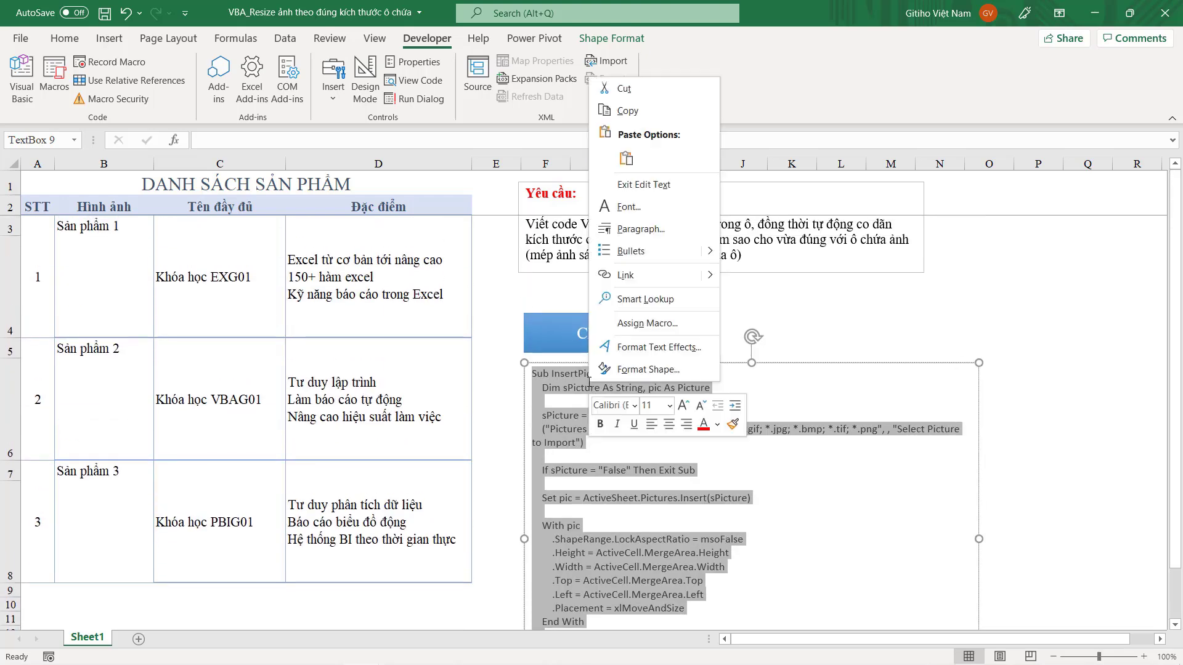
left_click(628, 112)
left_click(500, 299)
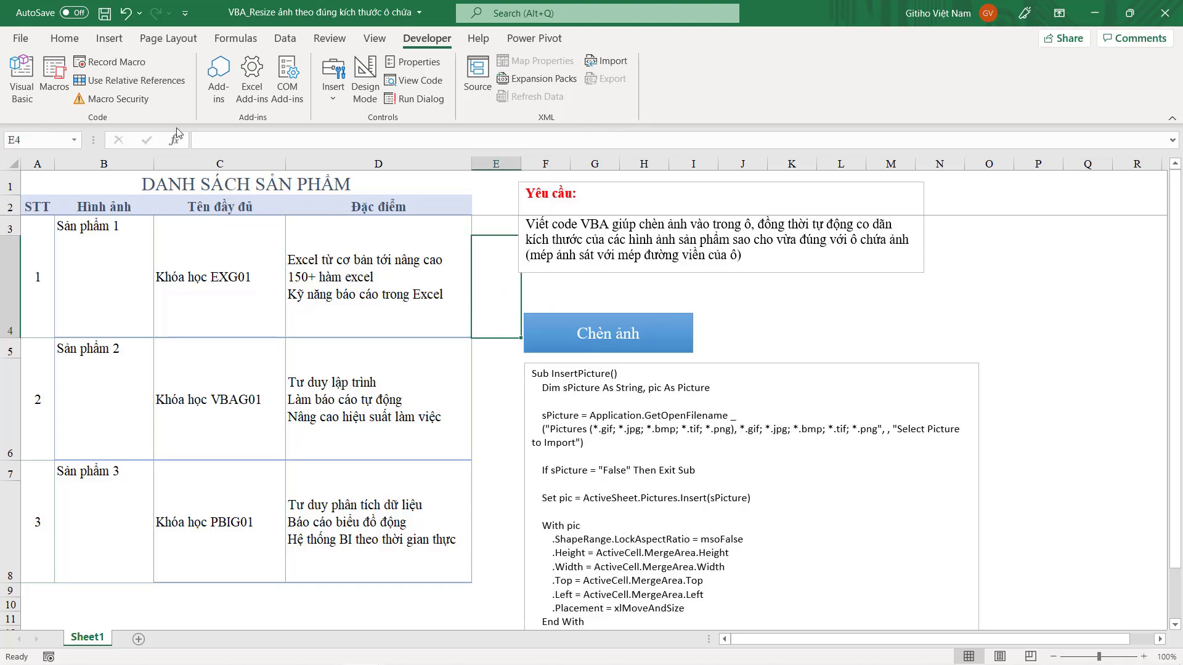
left_click(23, 80)
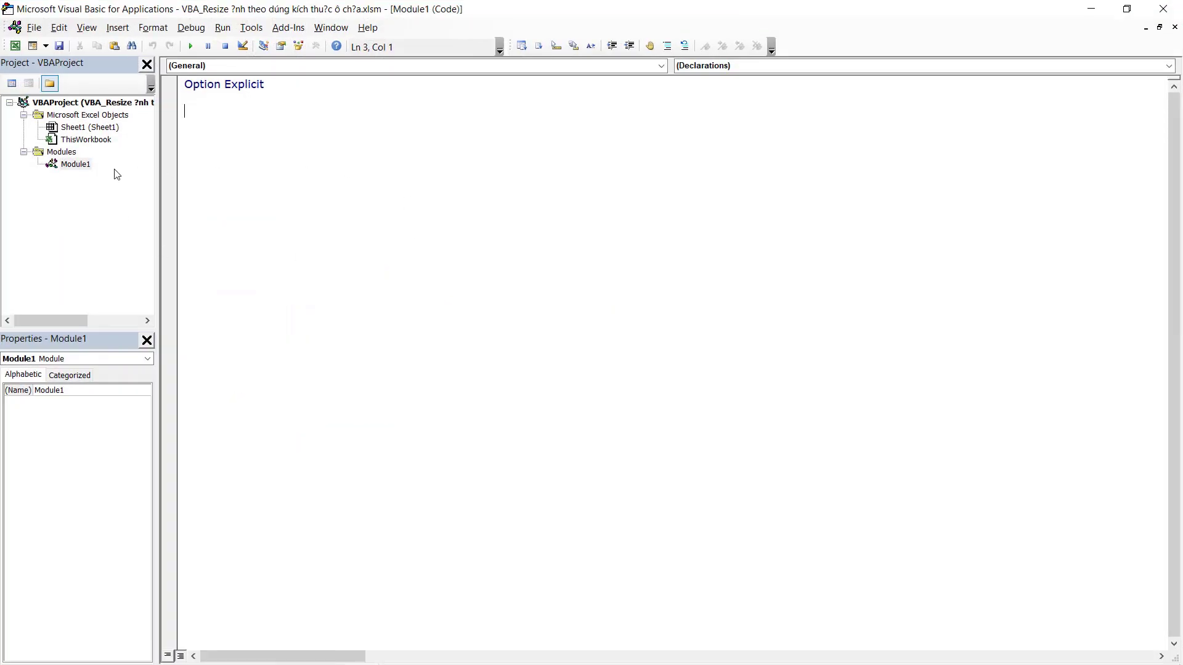
Paste the InsertPicture code into Module1, copy the macro name, and minimize the editor.
double_click(89, 169)
key("ctrl+v")
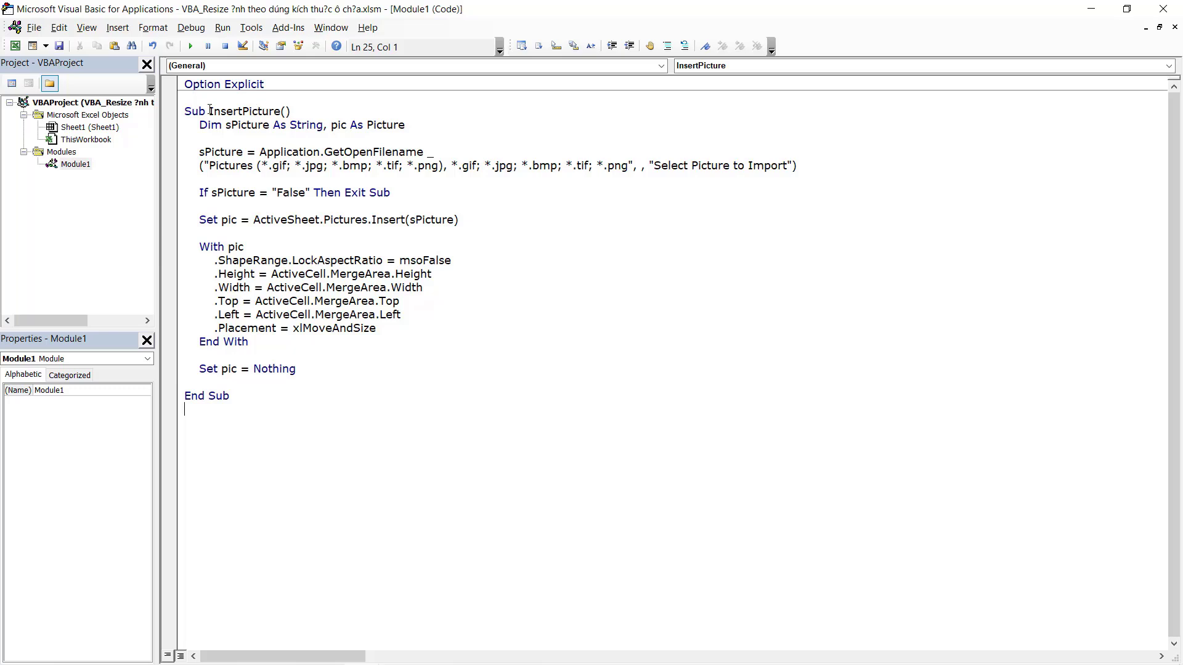
double_click(236, 110)
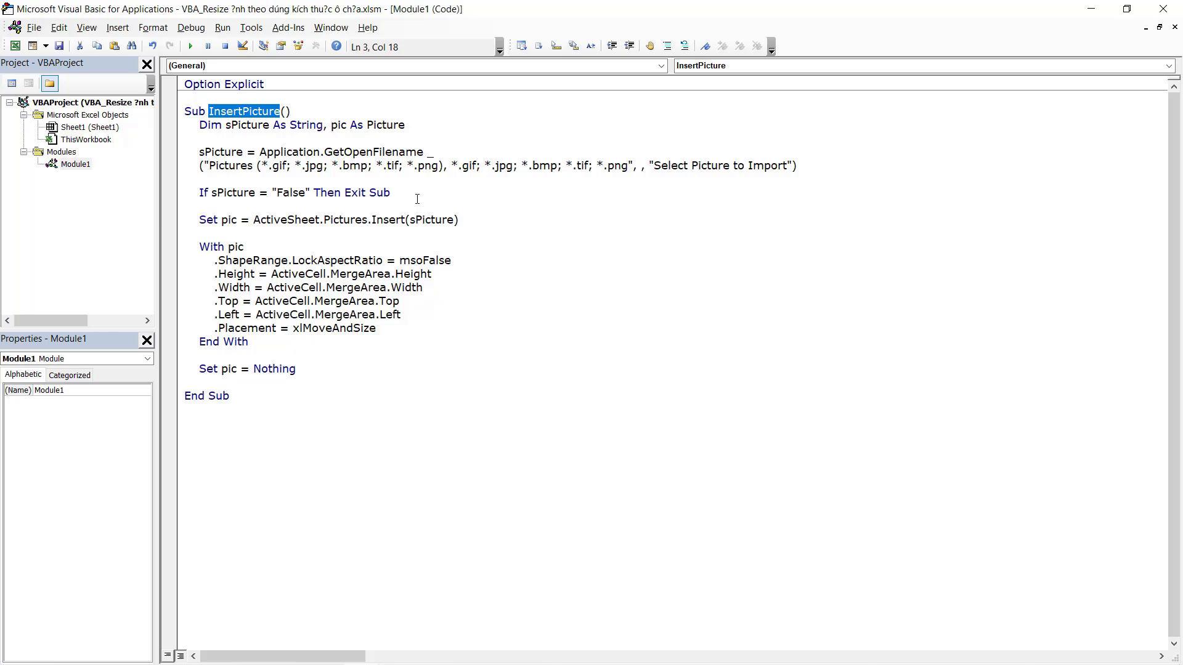
right_click(242, 117)
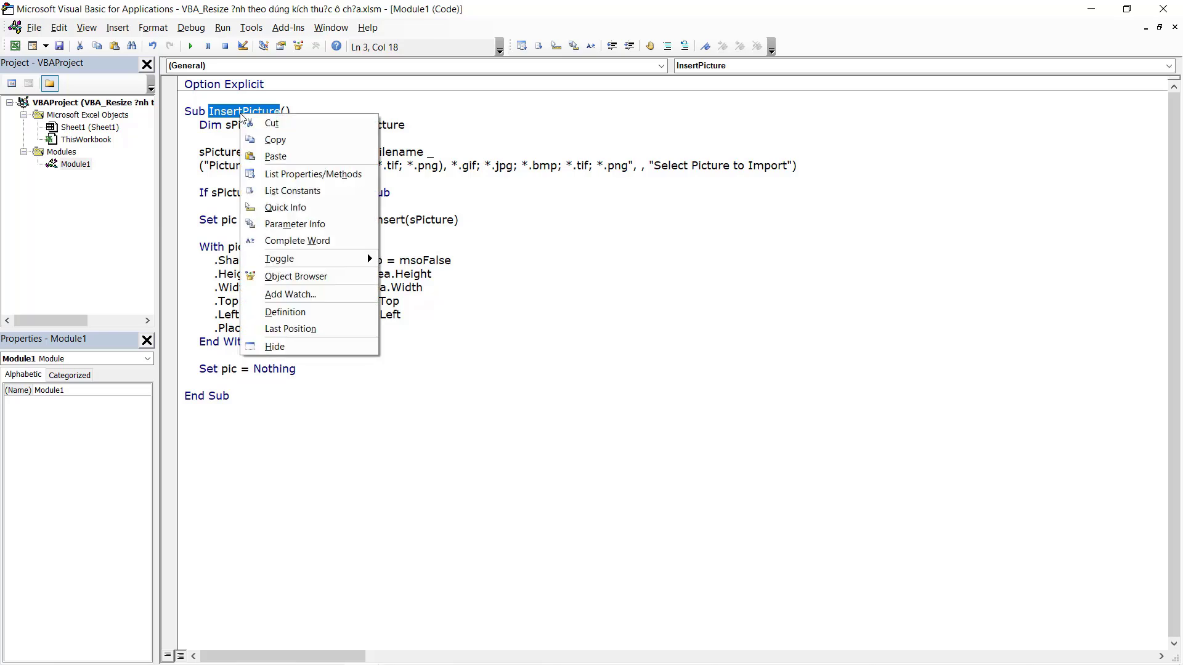
left_click(270, 141)
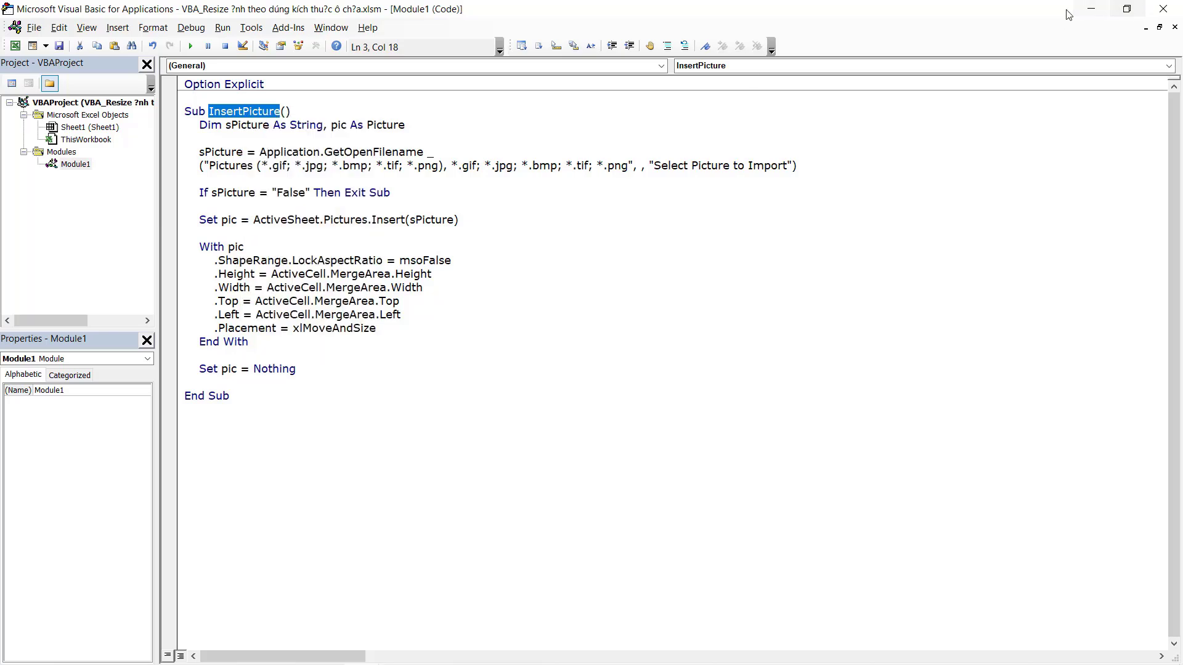
left_click(1090, 9)
Assign the InsertPicture macro to the Chèn ảnh shape through Assign Macro.
left_click(757, 316)
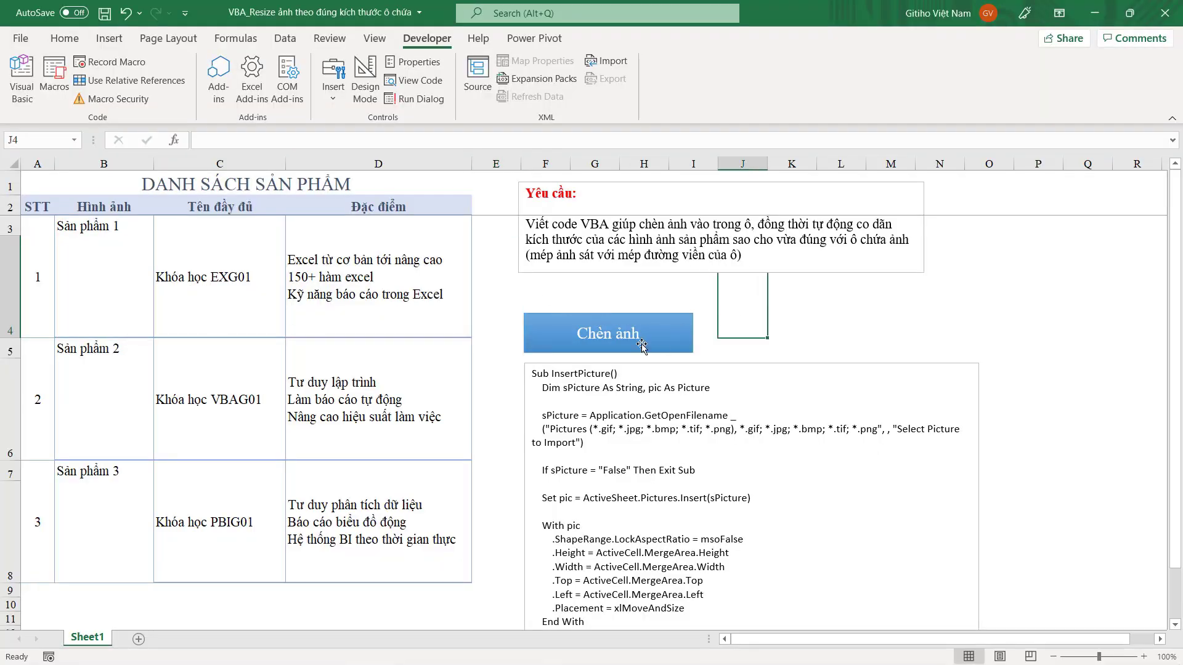
right_click(642, 345)
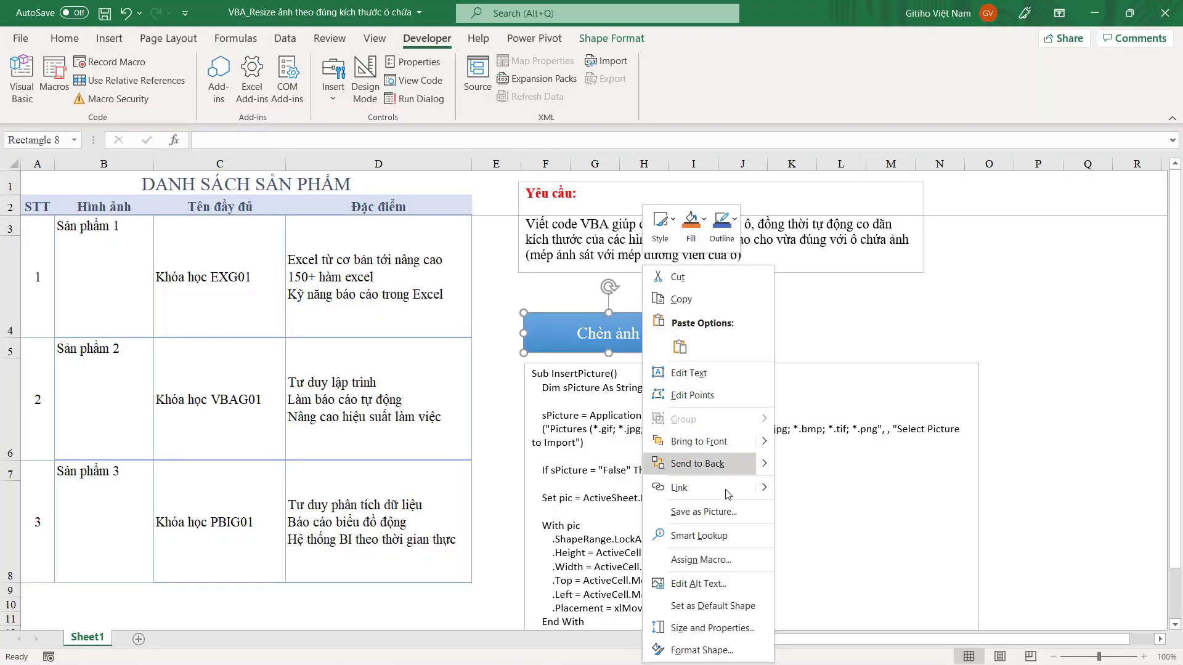
left_click(700, 559)
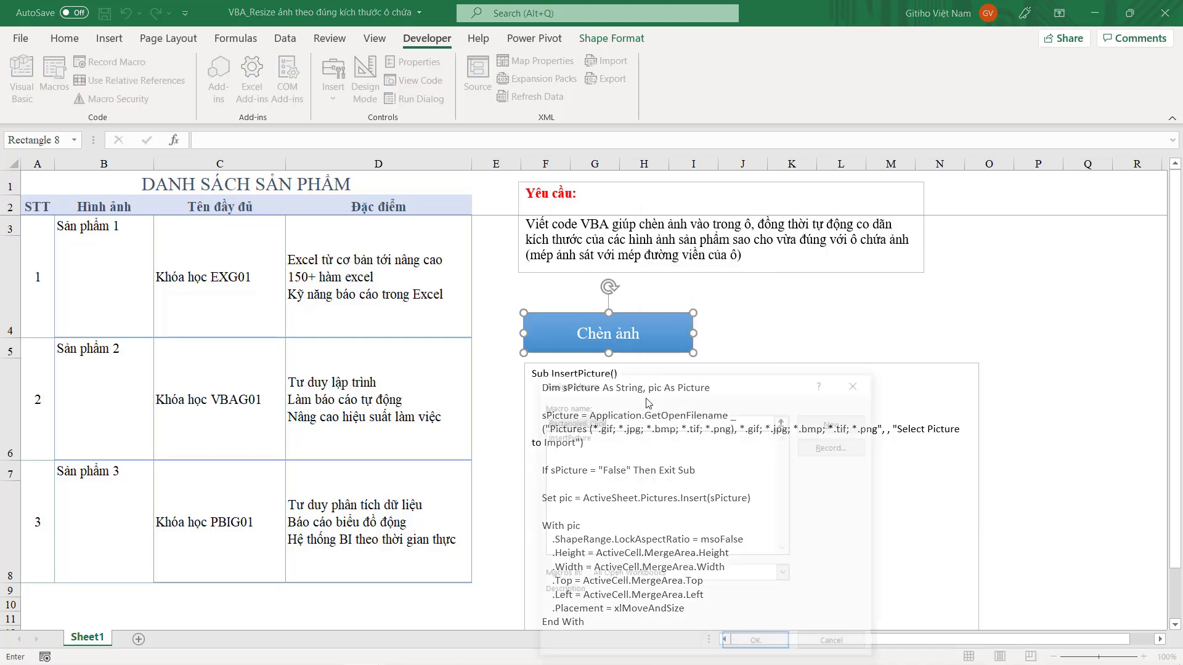
left_click_drag(693, 388, 895, 278)
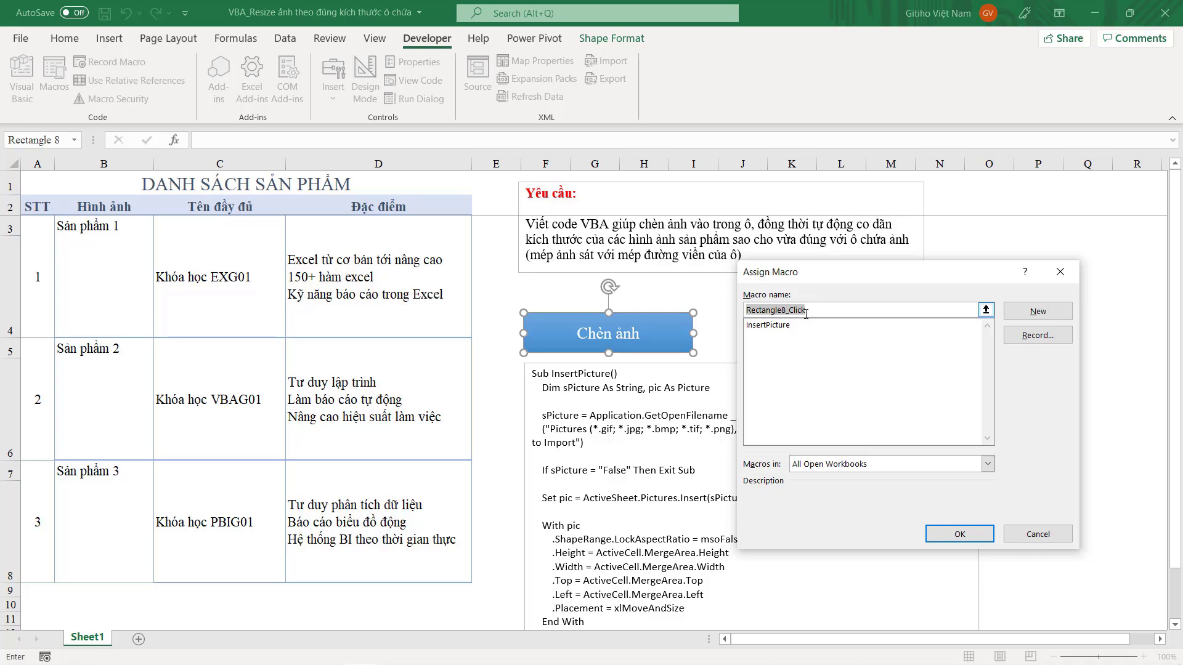
type("InsertPicture")
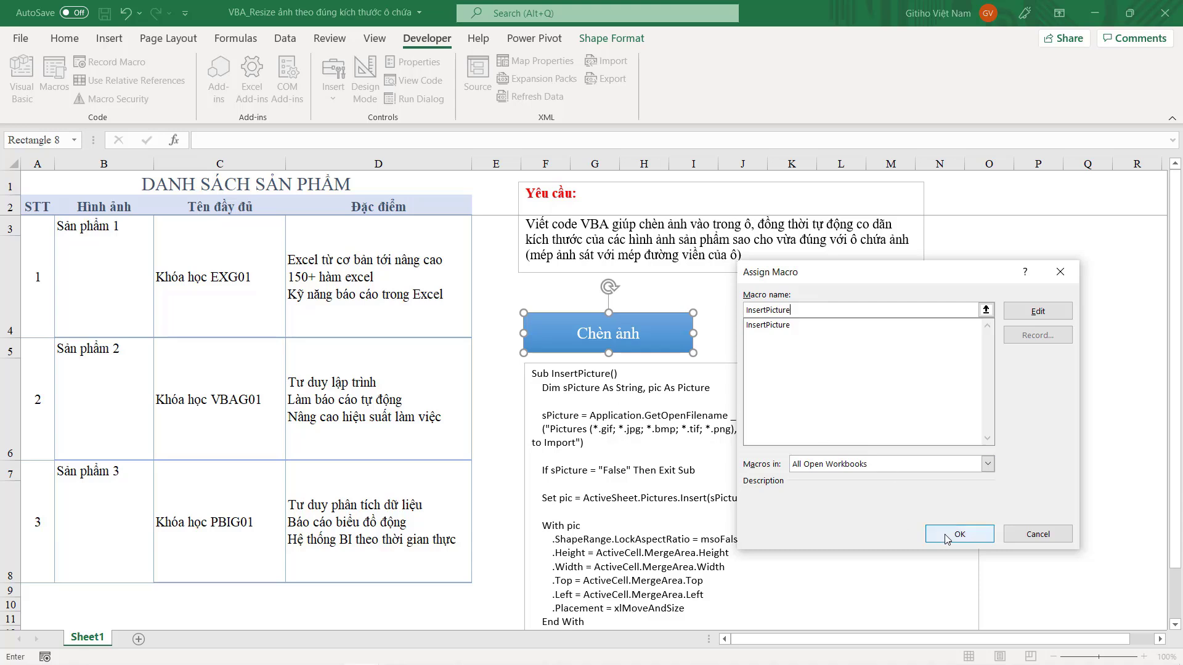
left_click(947, 536)
left_click(779, 314)
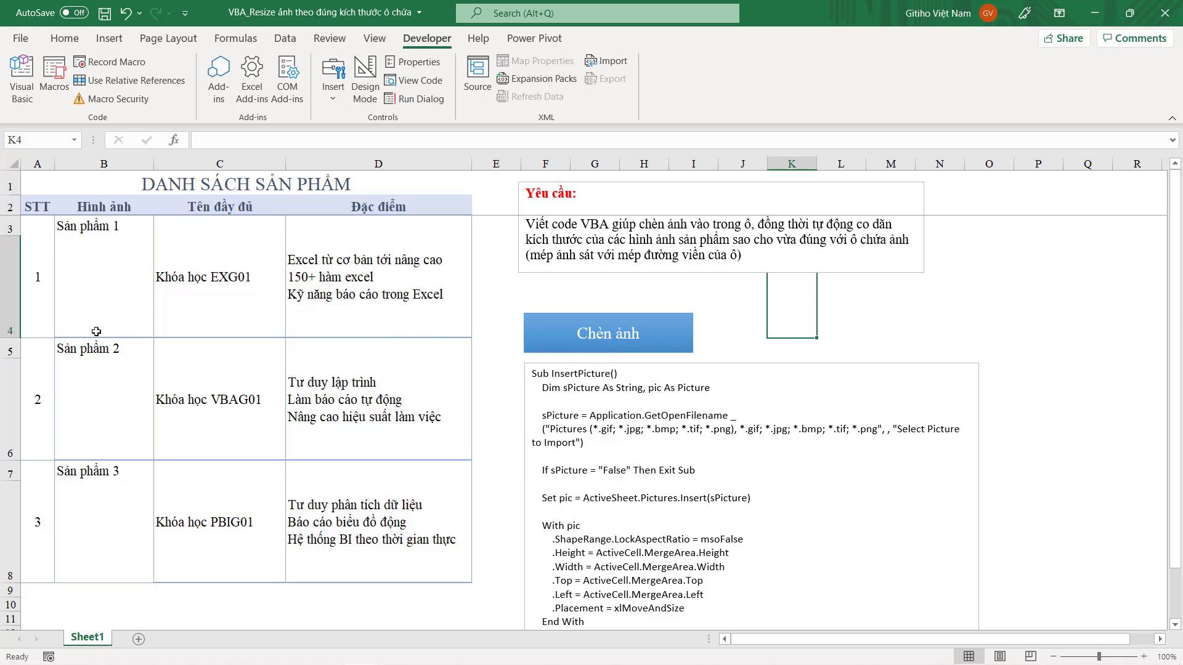
With B4 selected, run Chèn ảnh and insert San-pham-01 from the Anh-san-pham folder.
left_click(89, 275)
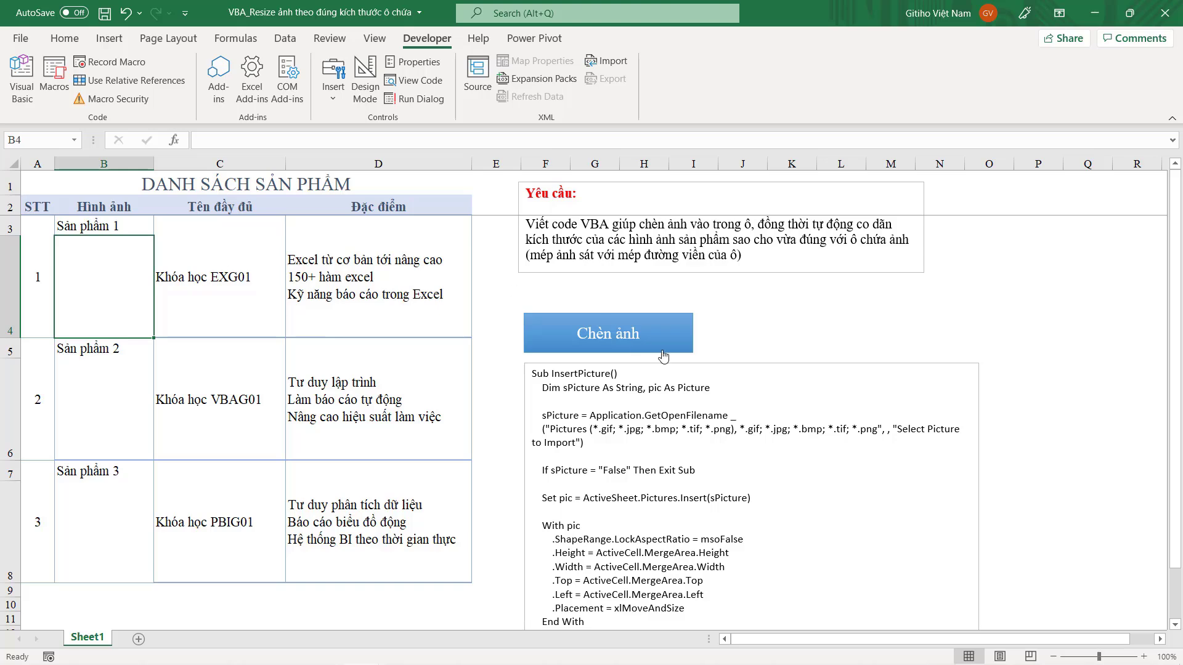
left_click(602, 336)
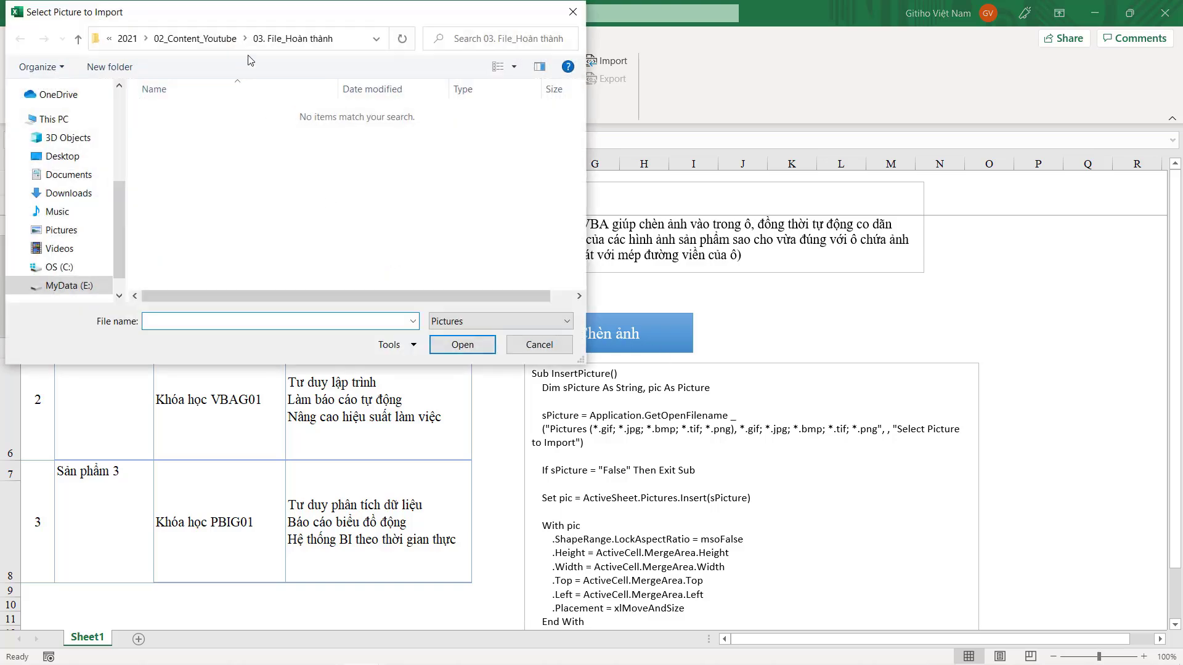
left_click_drag(389, 31, 546, 38)
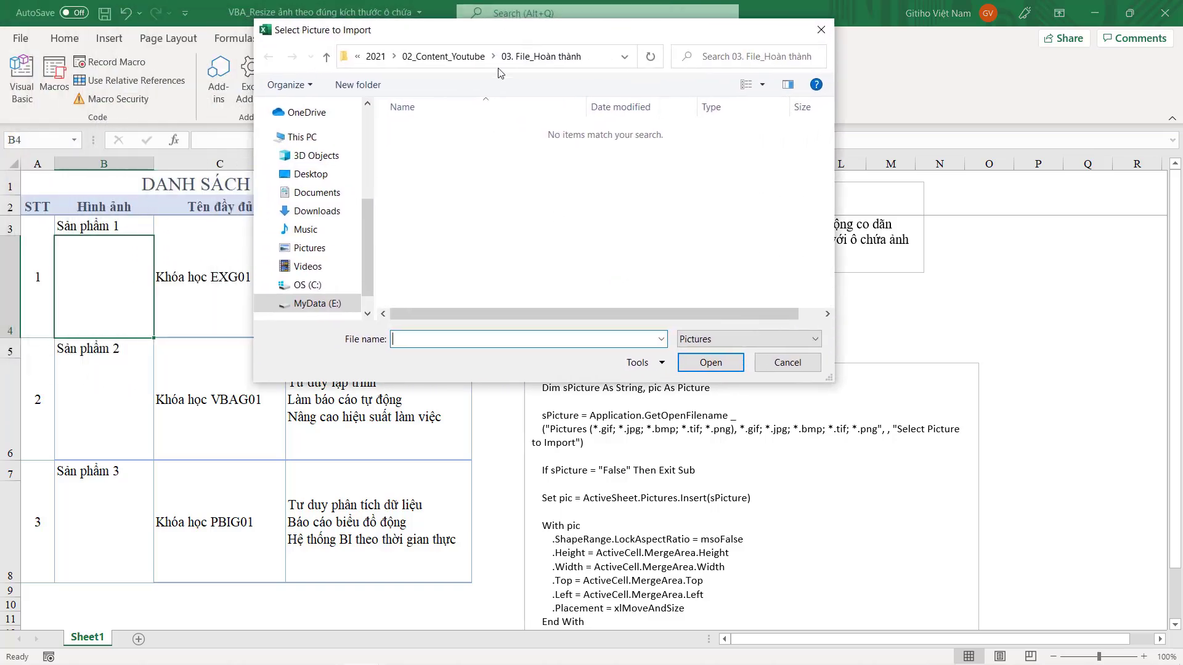
left_click(443, 56)
double_click(434, 147)
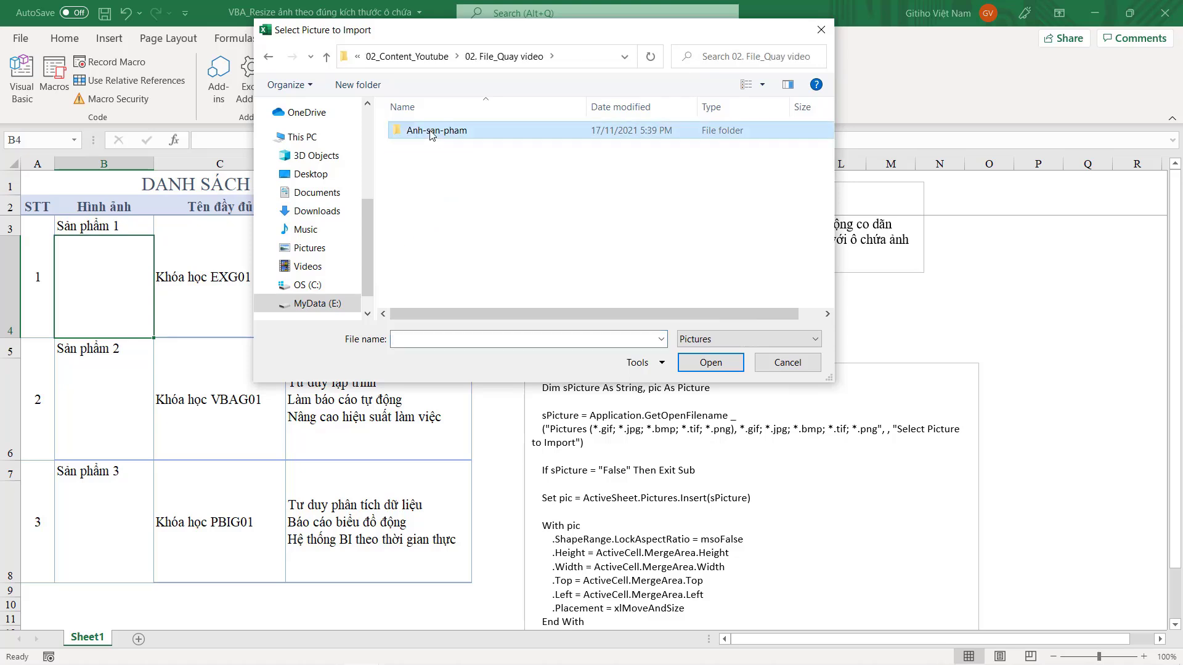
double_click(432, 132)
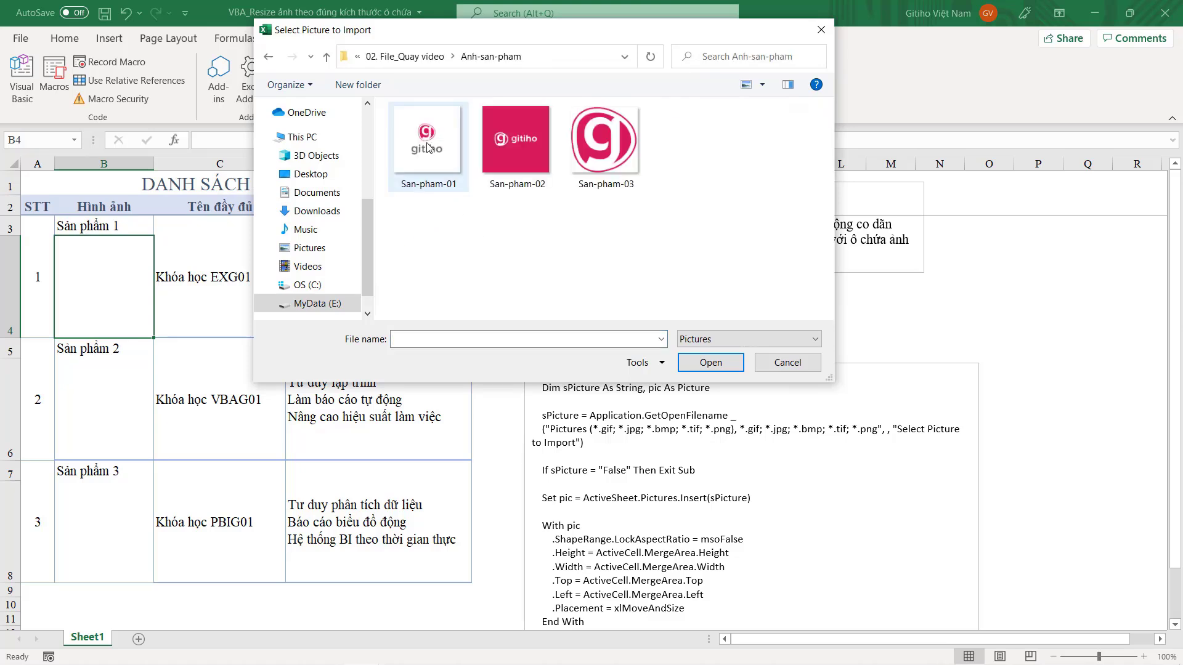
left_click(427, 147)
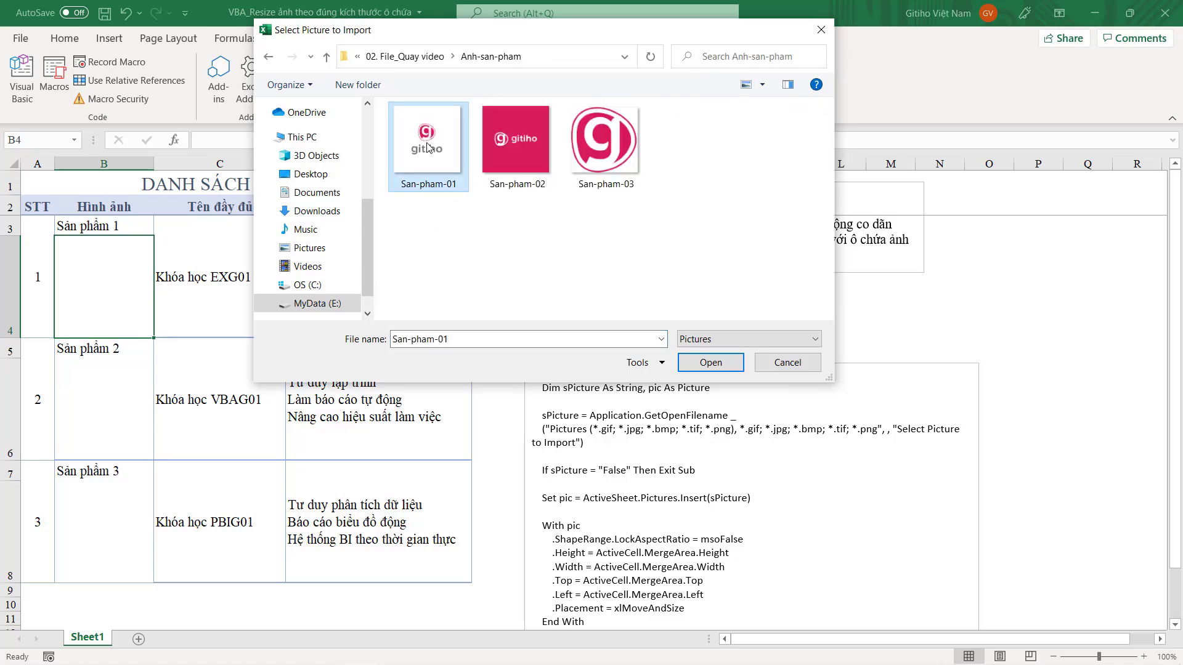
left_click(708, 364)
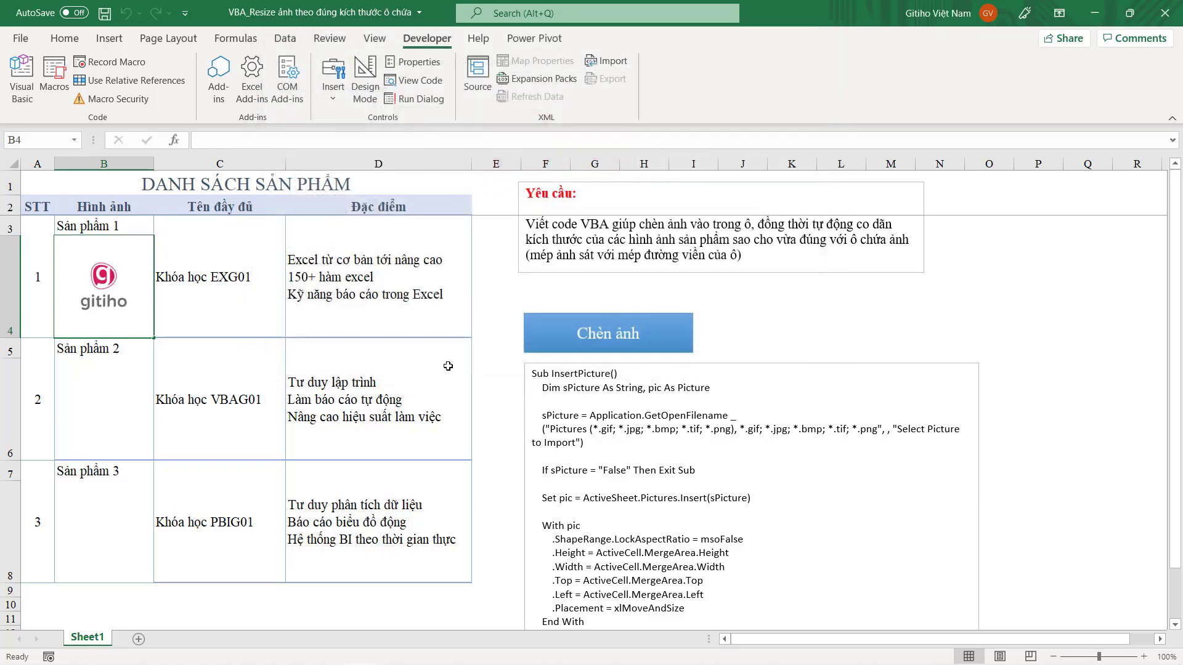
Check that the inserted logo fits cell B4 exactly, then reselect B4.
left_click(104, 284)
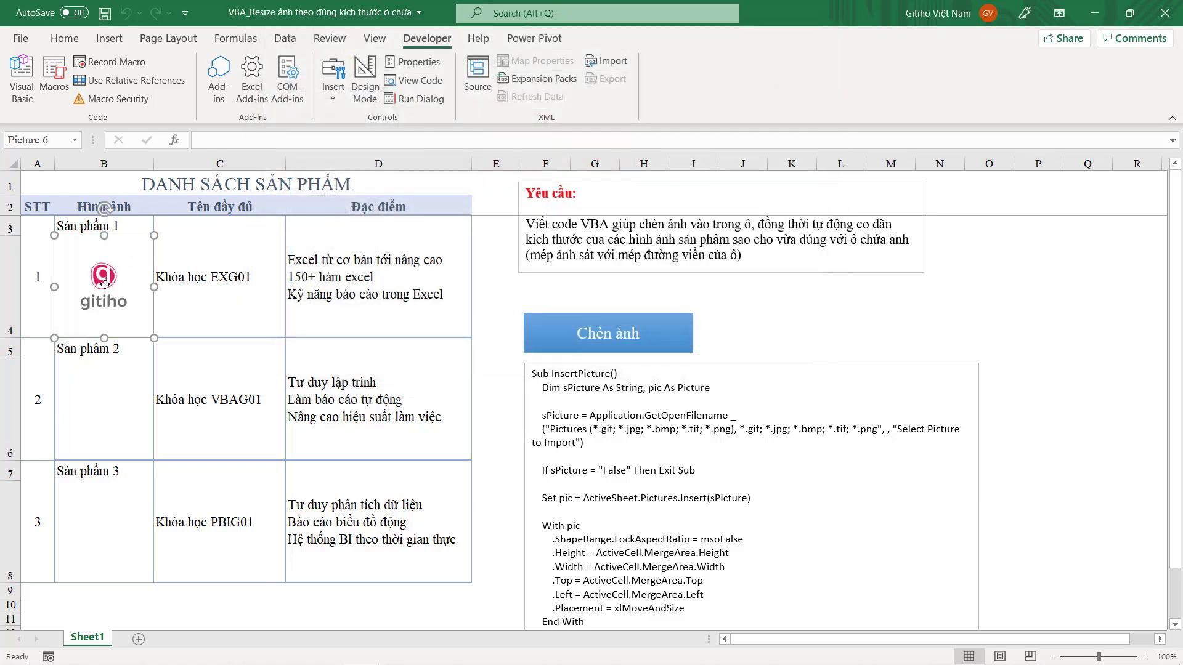
left_click(214, 258)
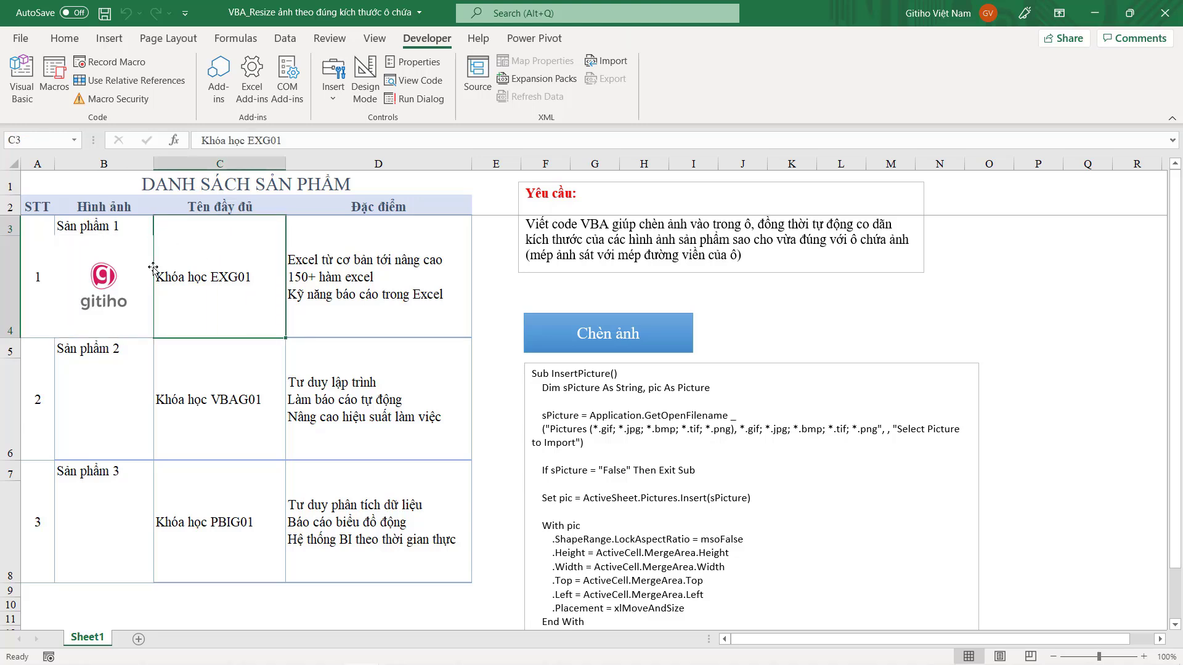
left_click(151, 270)
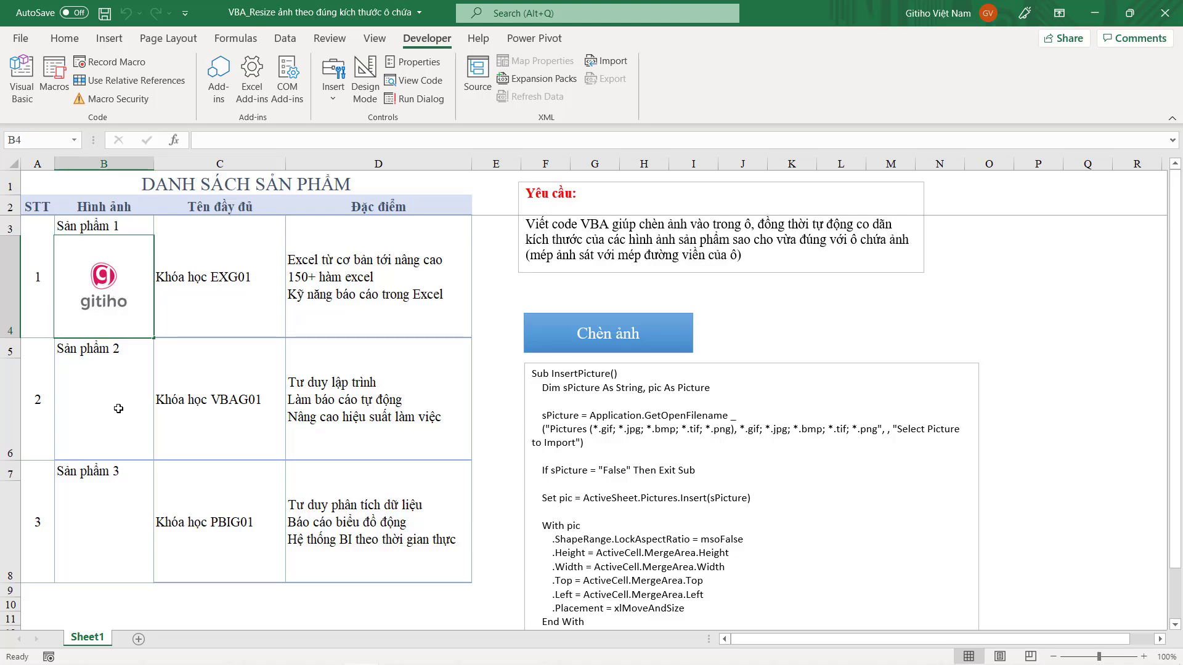
Insert the San-pham-02 logo into the Sản phẩm 2 picture cell with the InsertPicture macro.
left_click(88, 408)
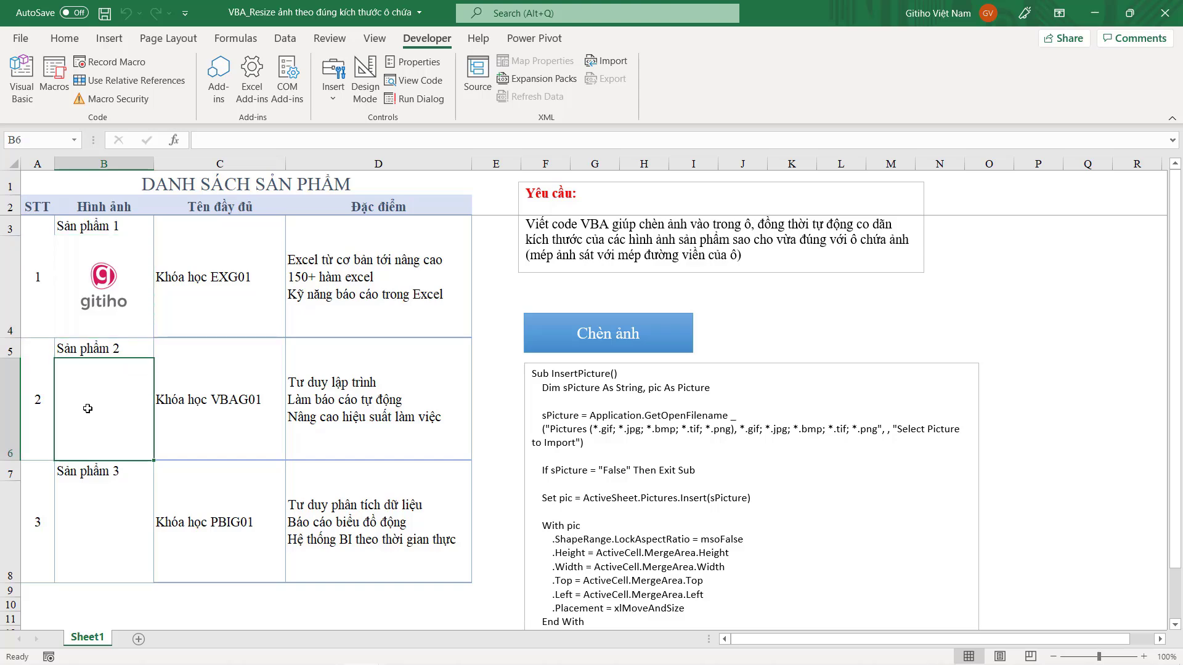
left_click(595, 328)
left_click(520, 161)
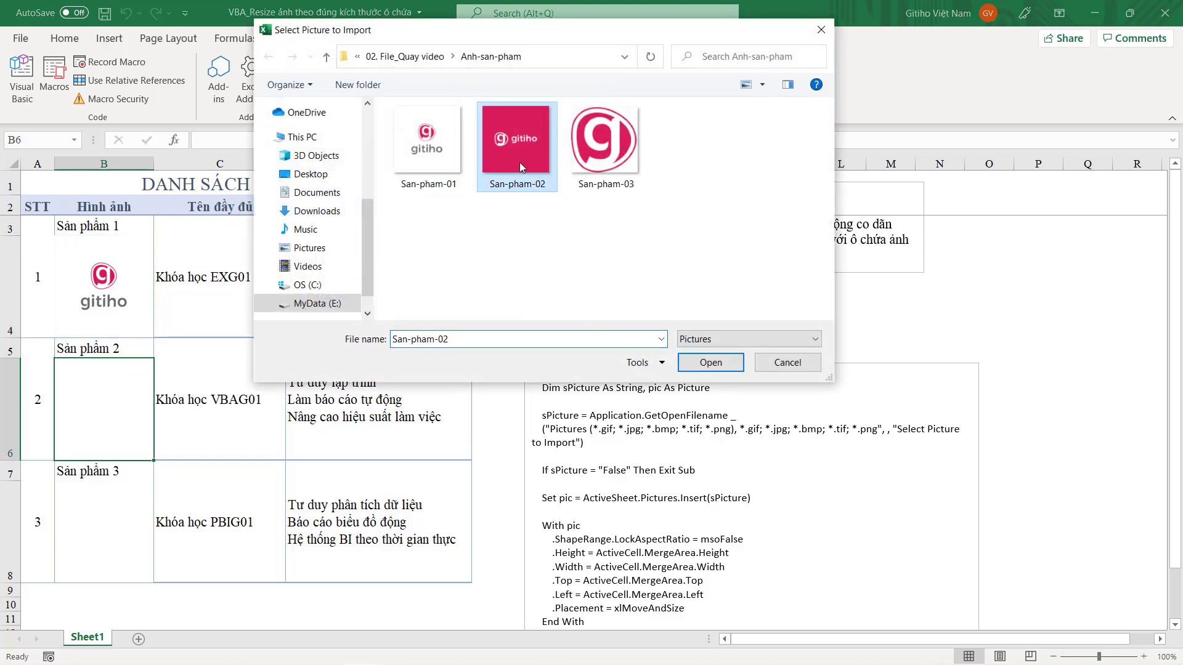
left_click(710, 362)
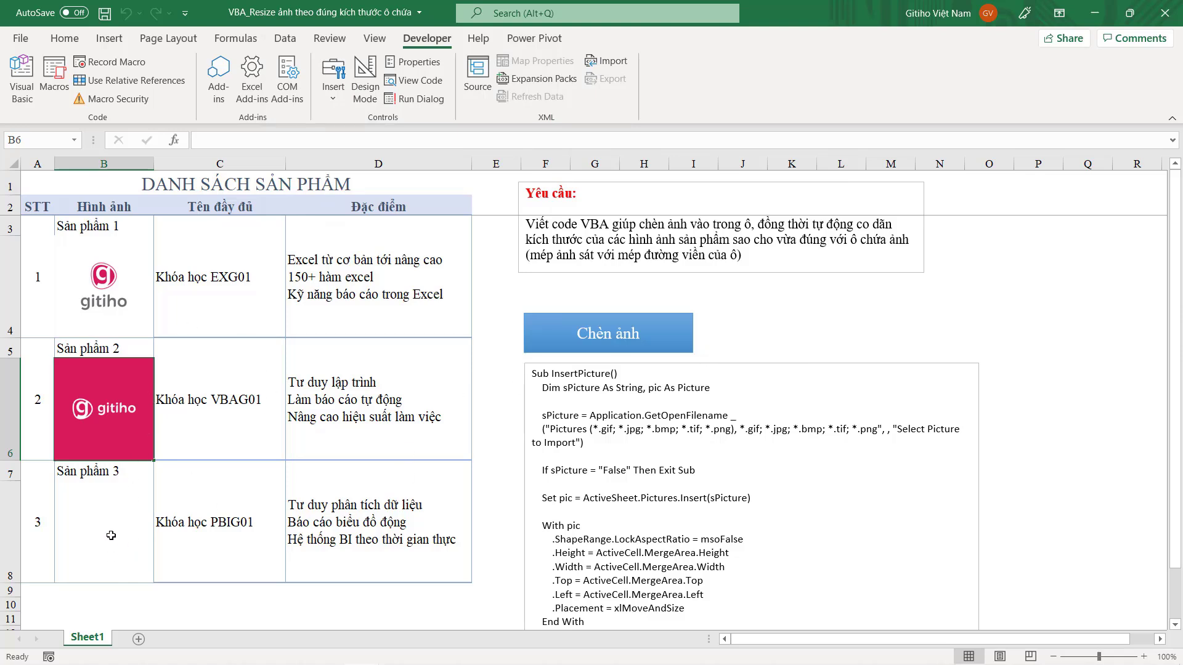
Insert the San-pham-03 logo into the Sản phẩm 3 picture cell with the macro.
left_click(110, 535)
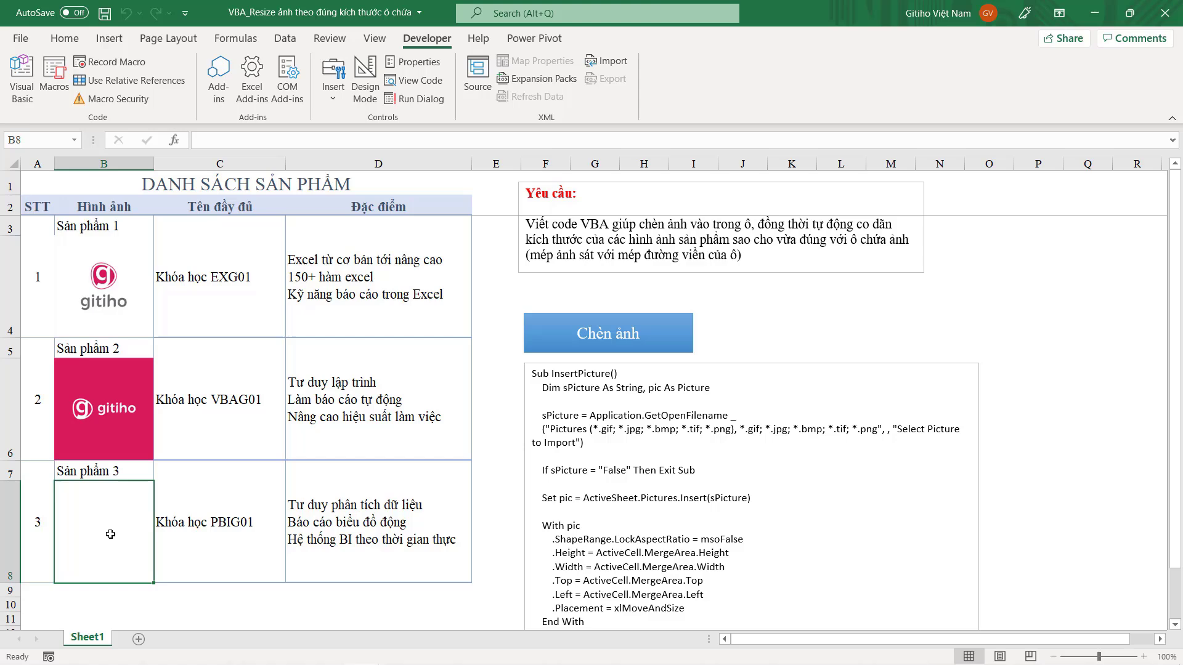
left_click(615, 346)
left_click(605, 141)
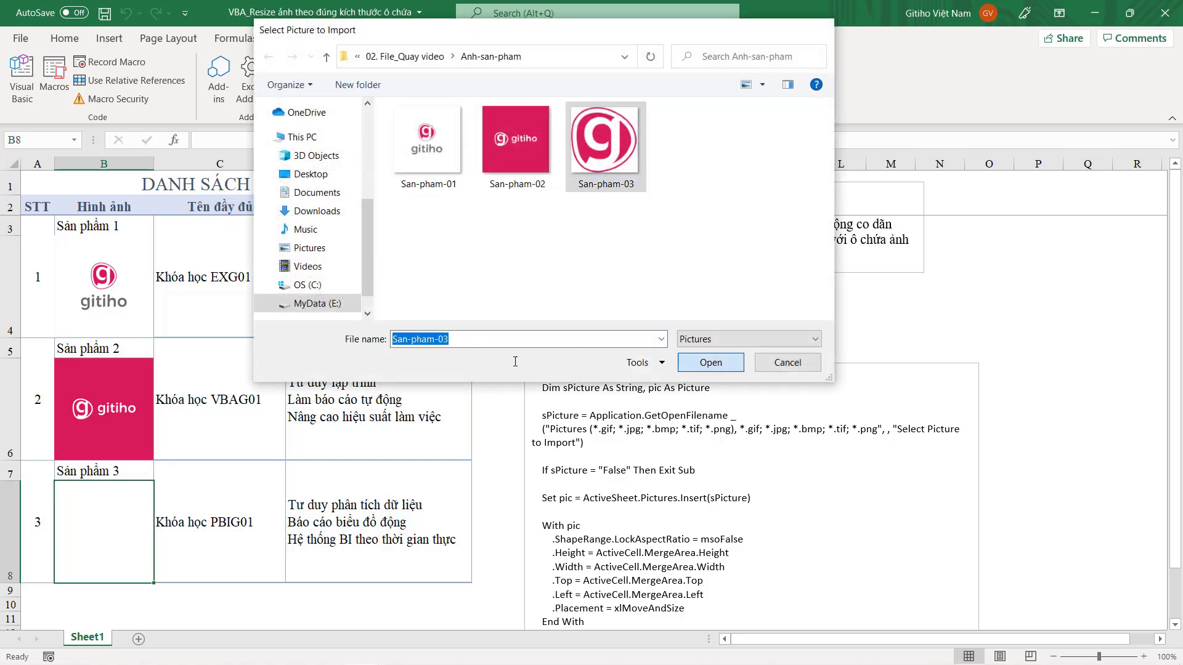
key("Return")
left_click(379, 472)
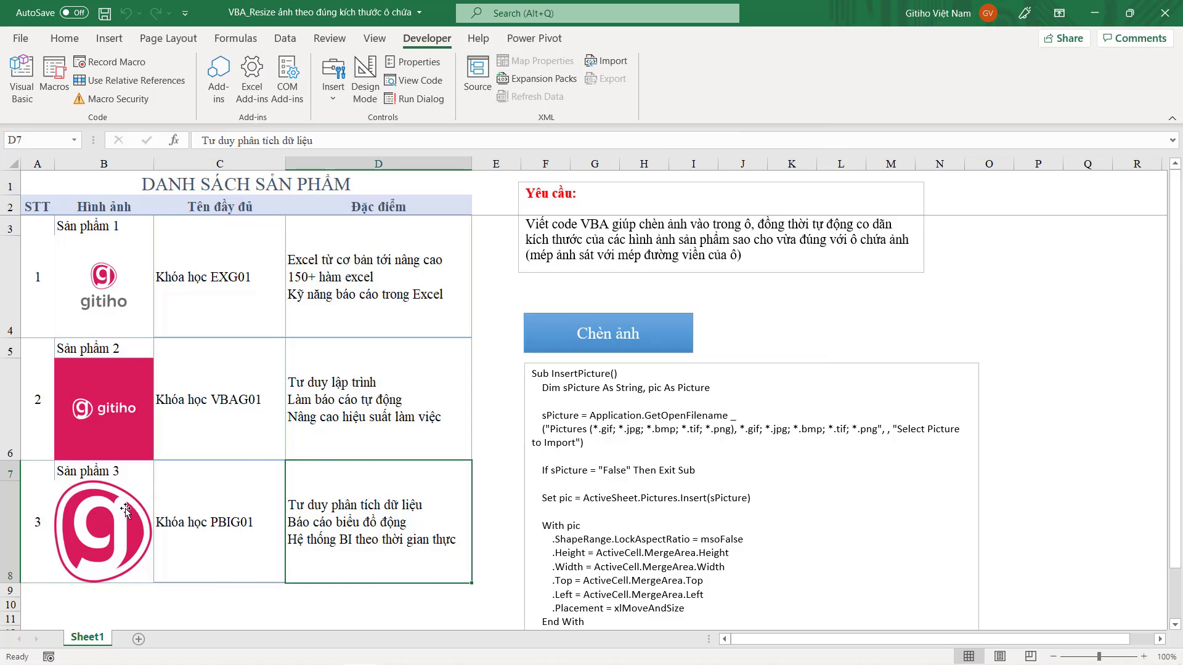
left_click(841, 308)
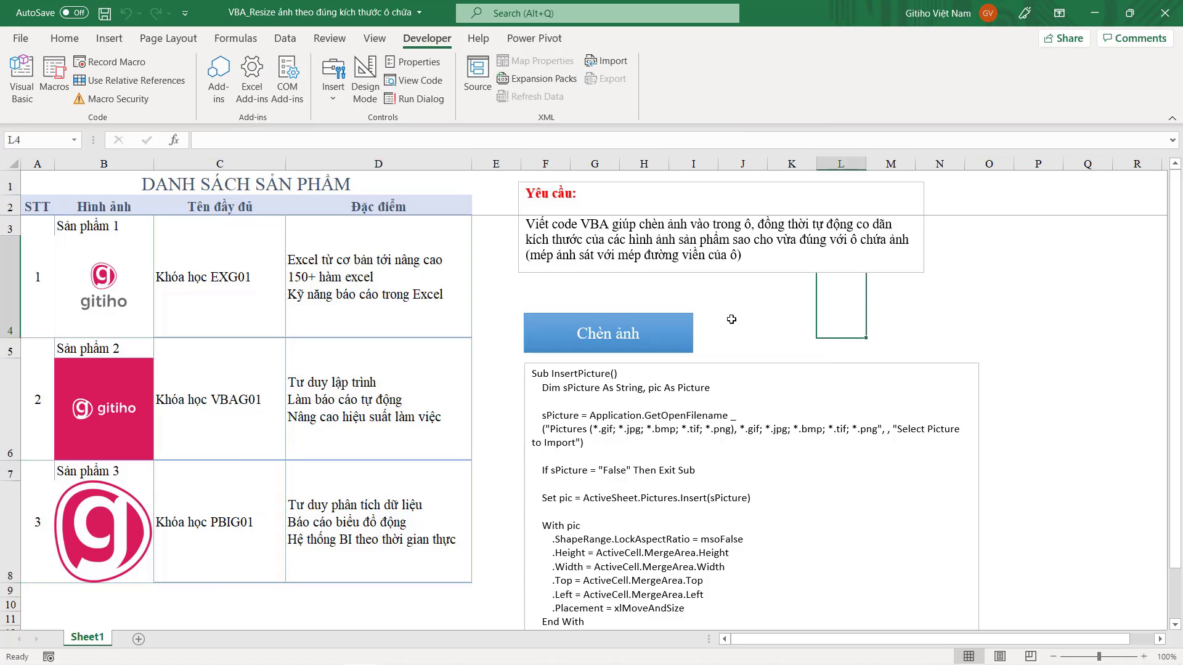
left_click(121, 296)
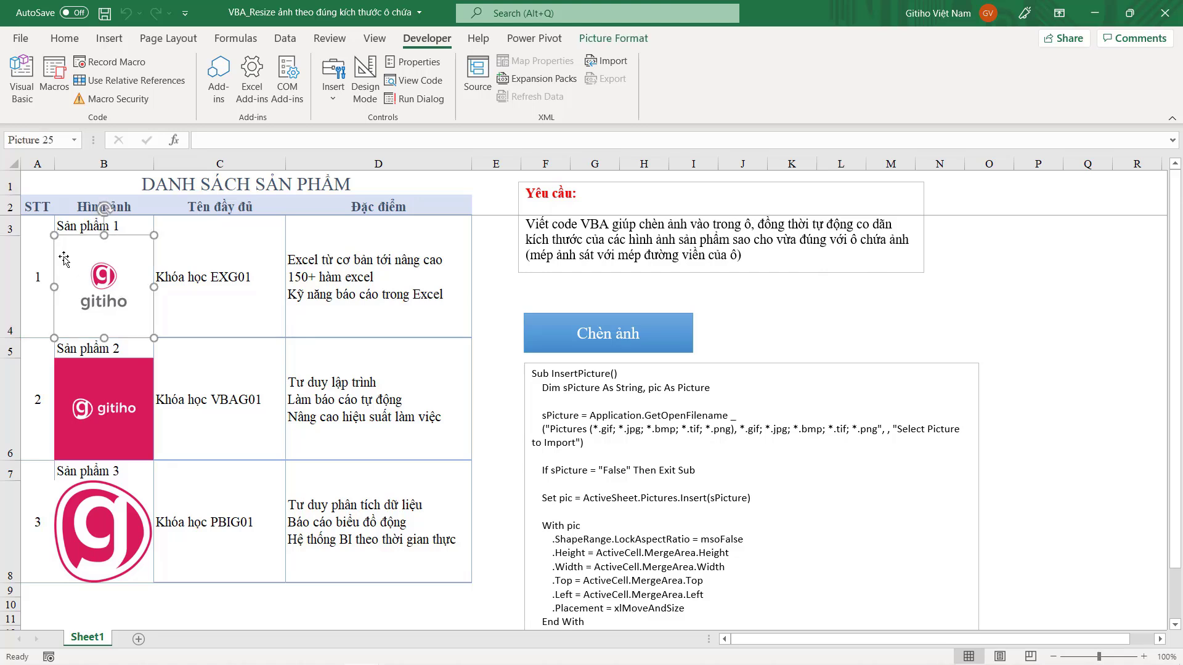
left_click(898, 311)
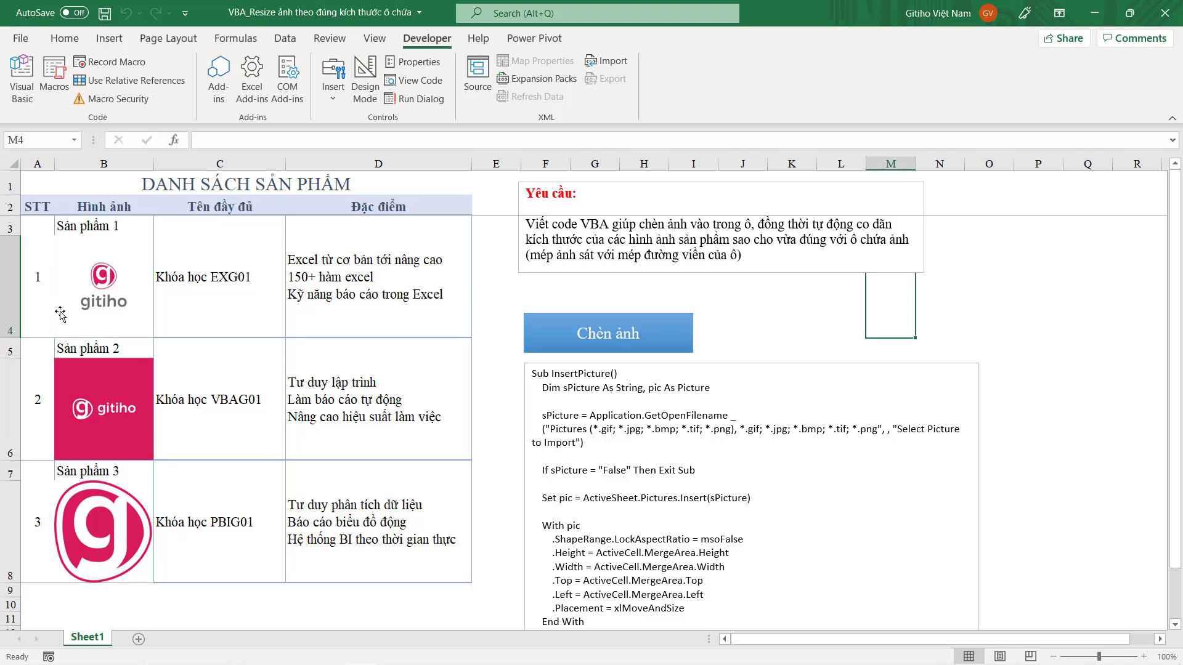
left_click(78, 289)
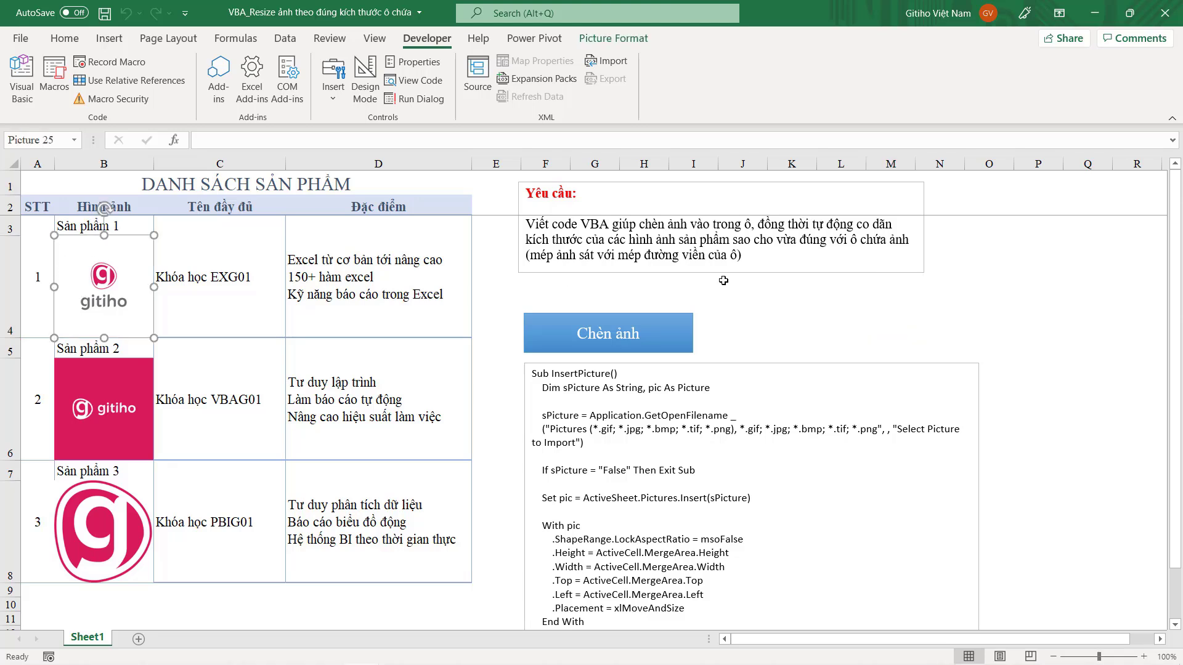
left_click(795, 284)
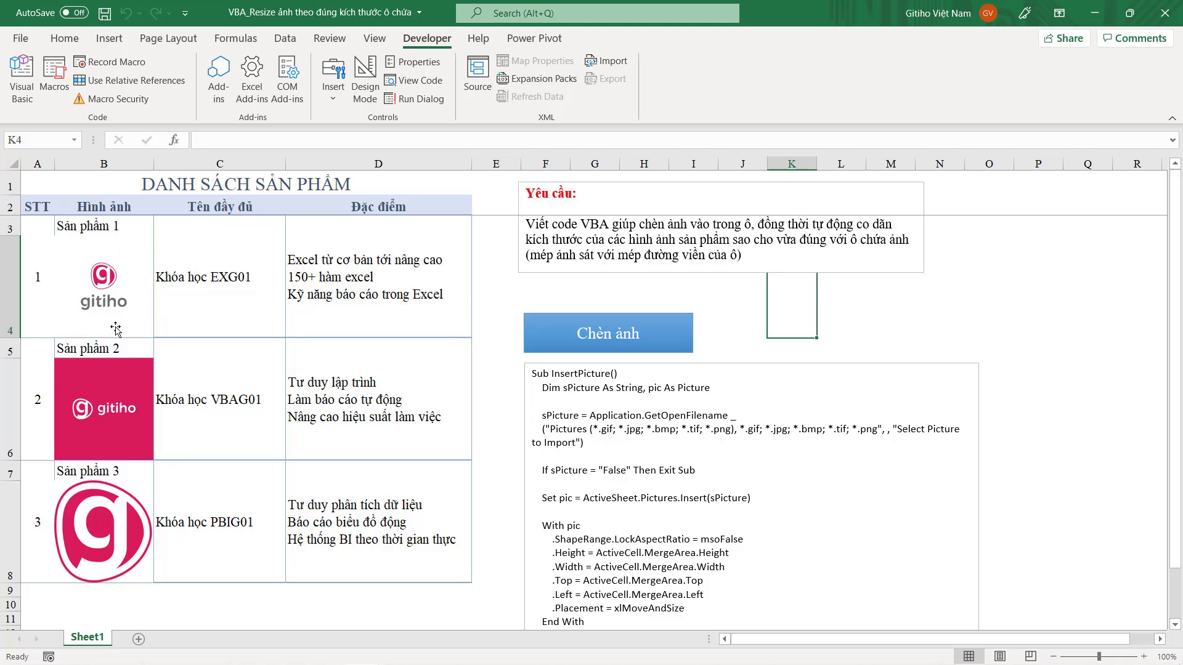
left_click(125, 286)
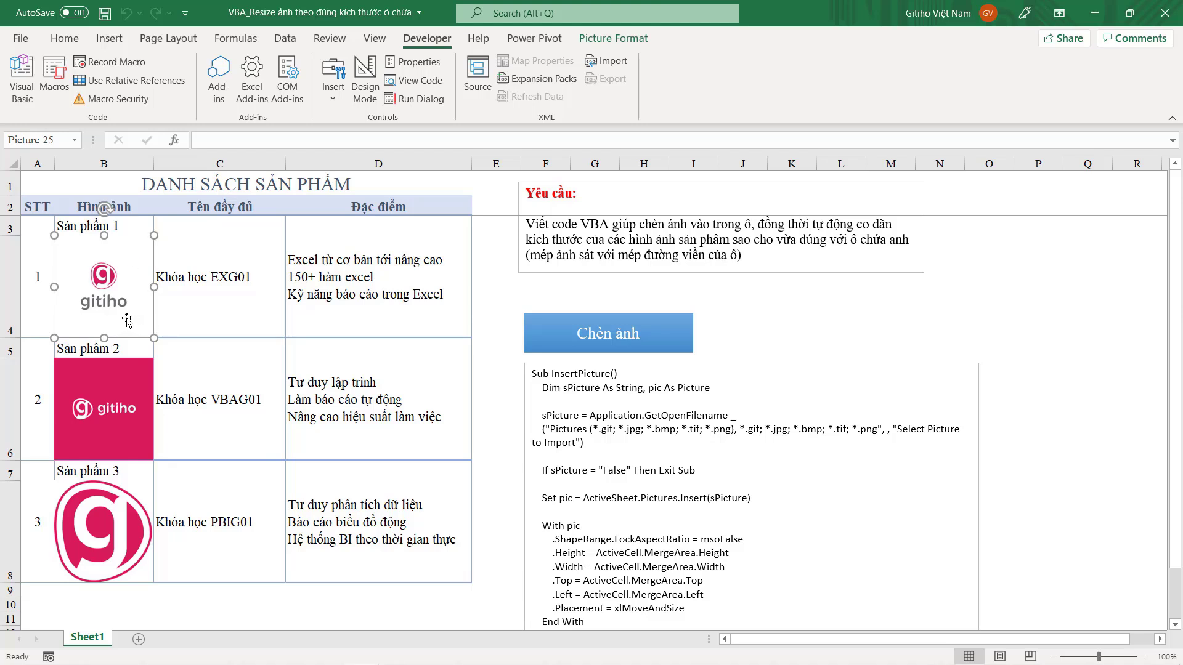
left_click(863, 305)
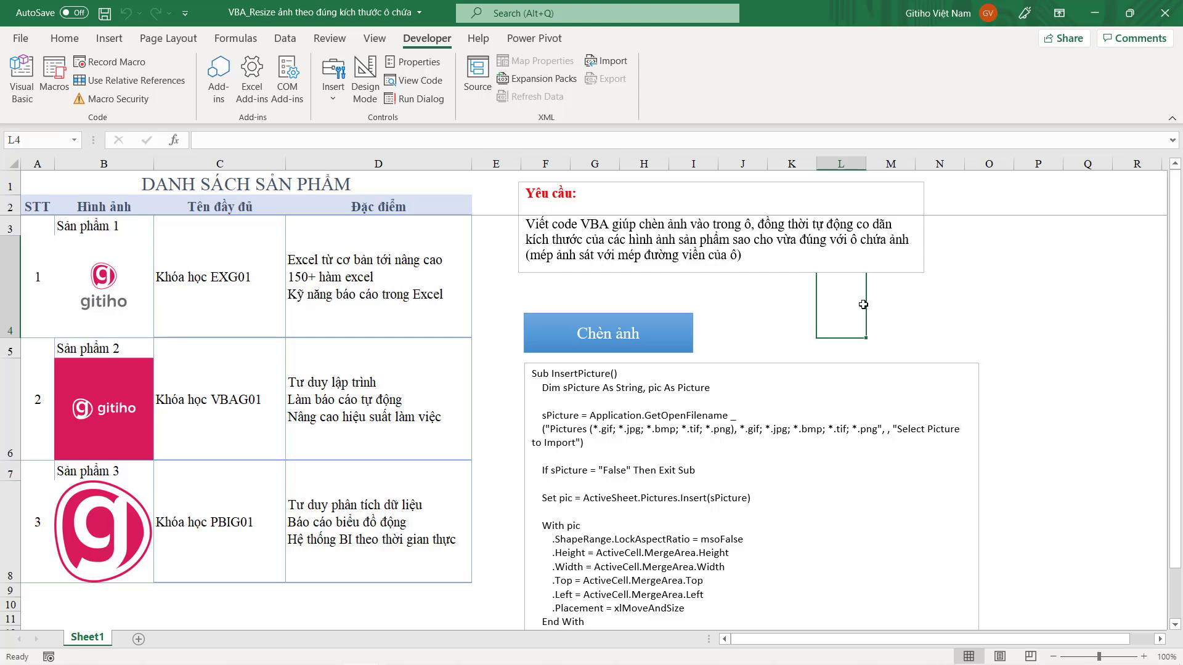
In the InsertPicture code, subtract 1 from the picture's Height and Width.
key("alt+F11")
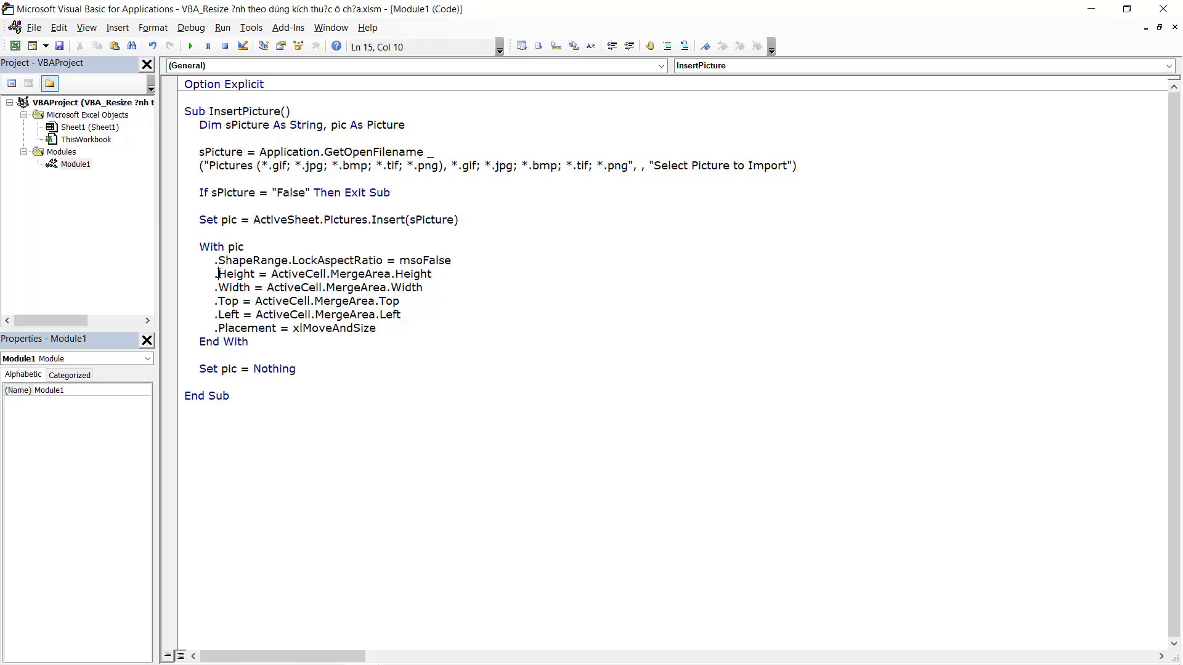
left_click_drag(218, 274, 471, 278)
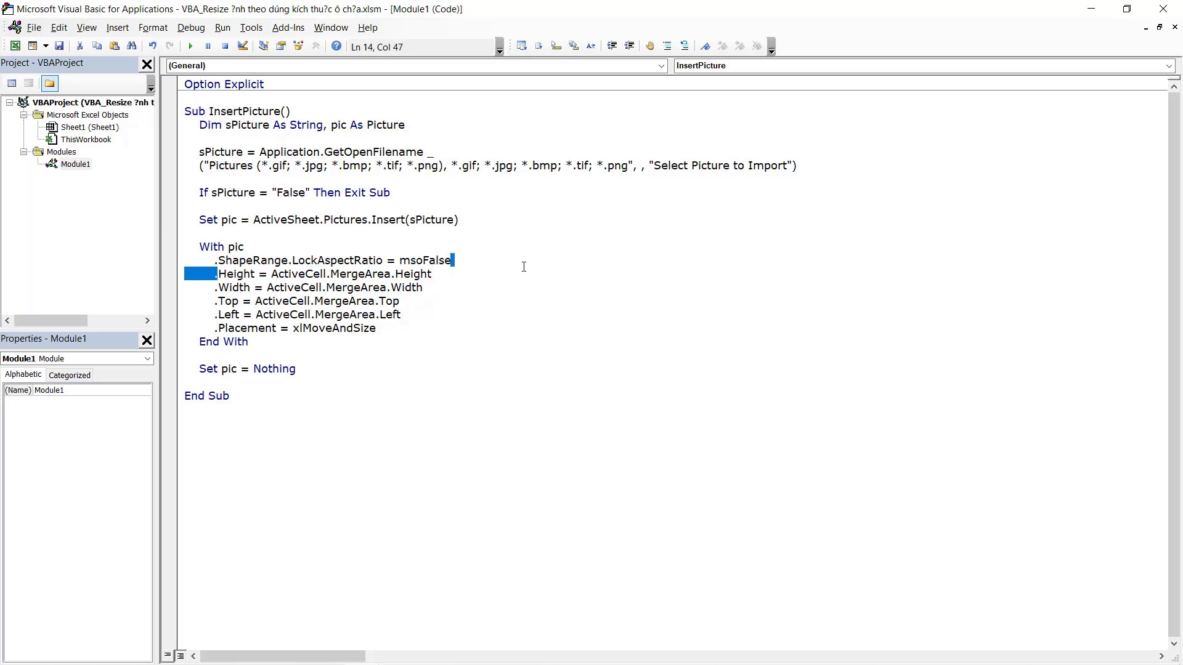
left_click(455, 274)
type("- ")
type("1")
left_click(445, 298)
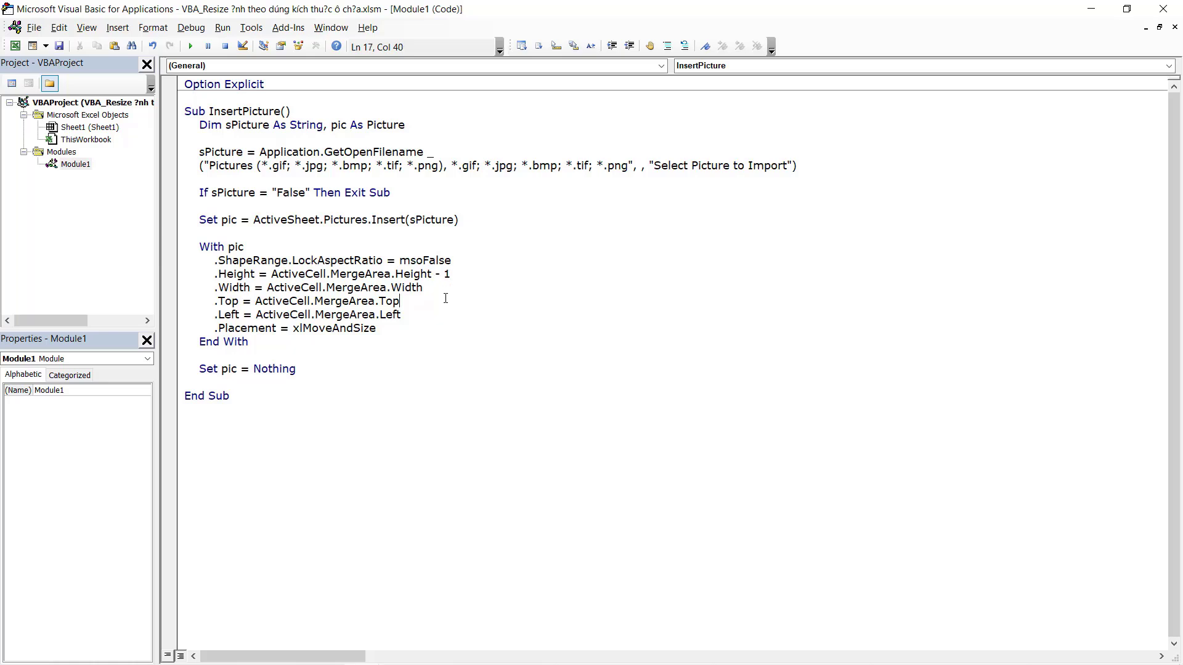
left_click_drag(446, 288, 241, 295)
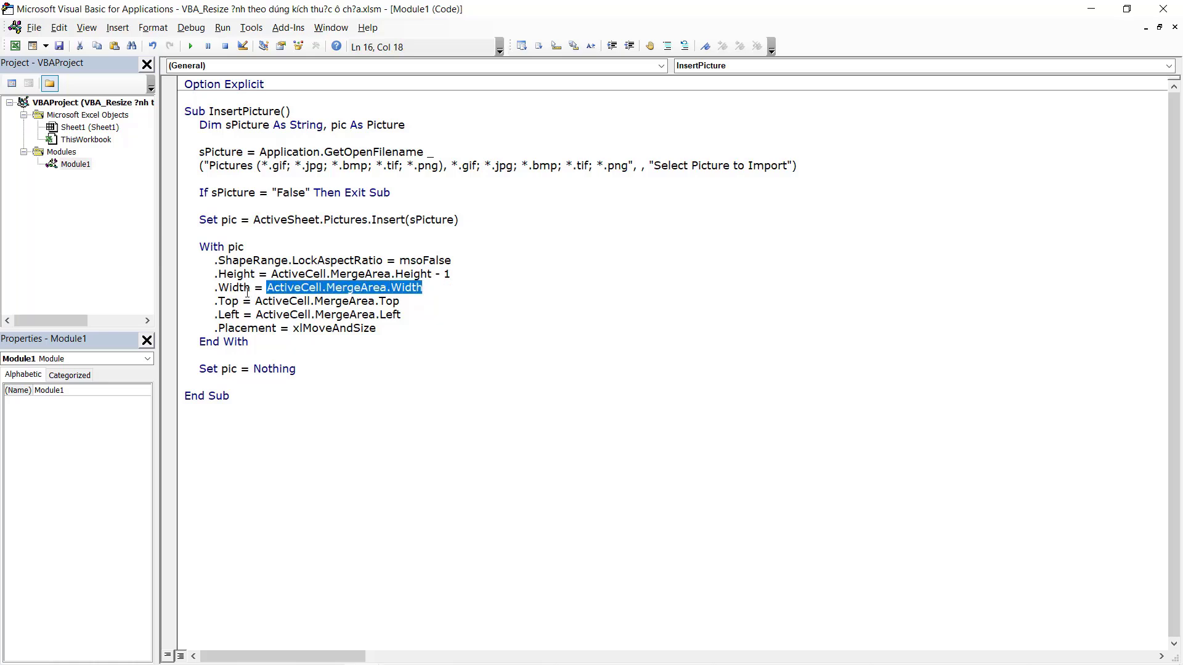
left_click(457, 288)
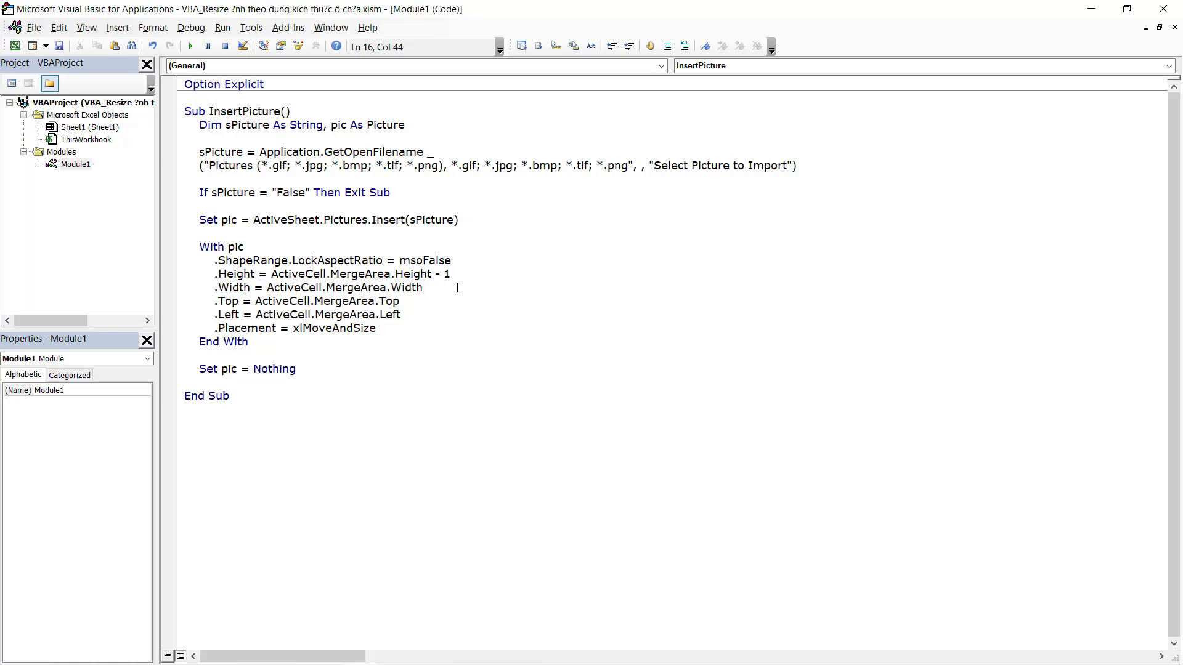
type("-1")
left_click(442, 315)
Add 1 to the picture's Top and Left positions in the macro.
left_click(439, 301)
type("+")
type("1")
left_click(458, 315)
type("+")
type("1")
left_click(511, 277)
Back in Excel, replace the Sản phẩm 1 logo with a re-inserted San-pham-01 picture and check its fit.
left_click(1086, 18)
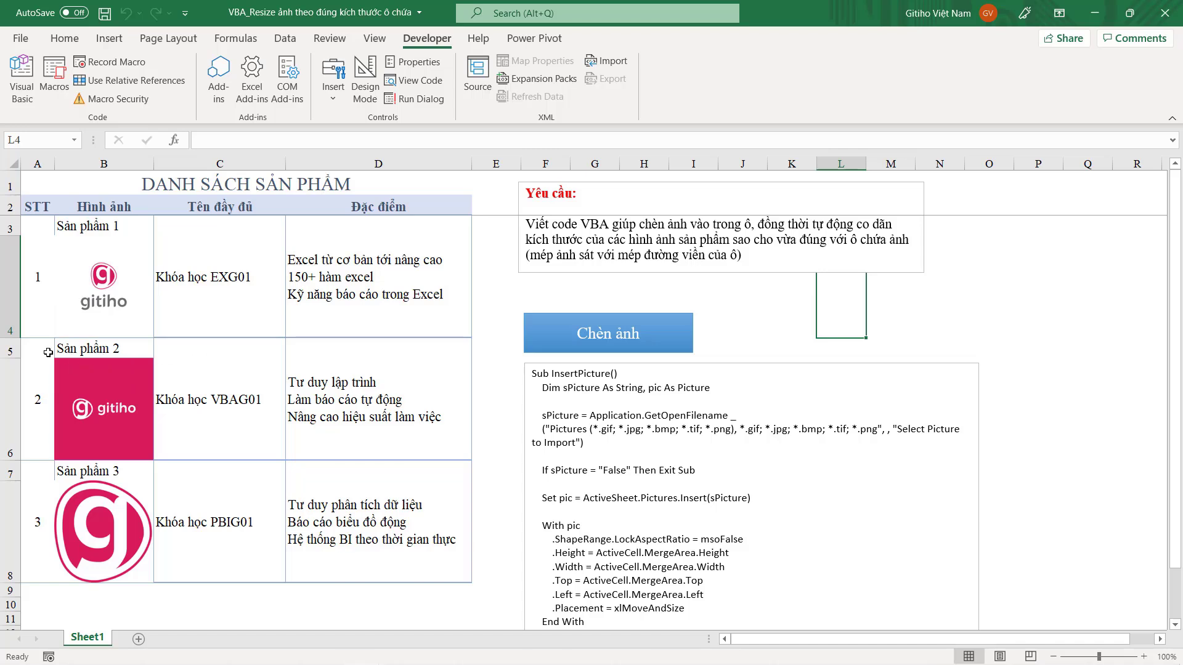
left_click(879, 308)
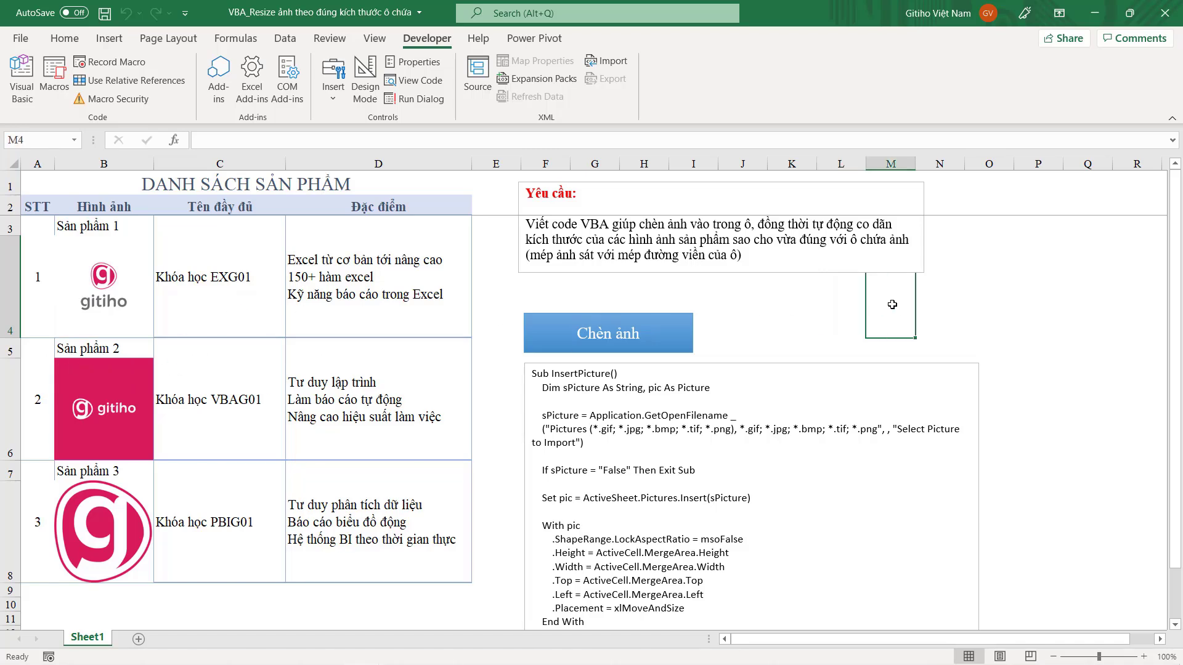
left_click(113, 284)
key("Delete")
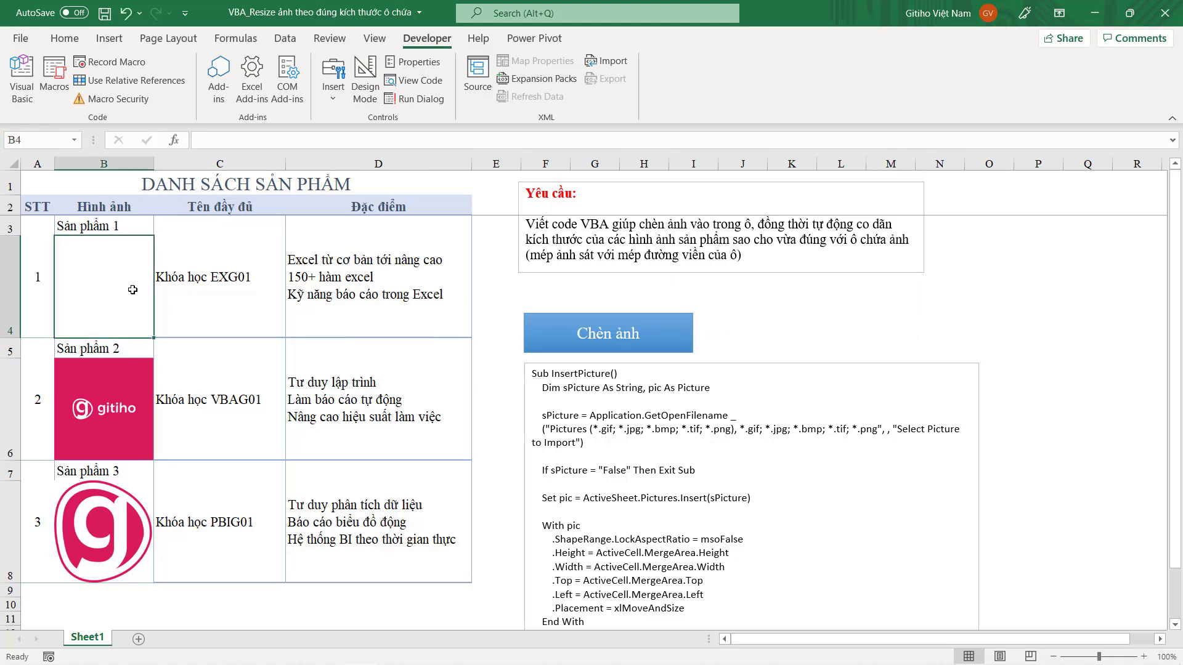
left_click(599, 340)
left_click(446, 159)
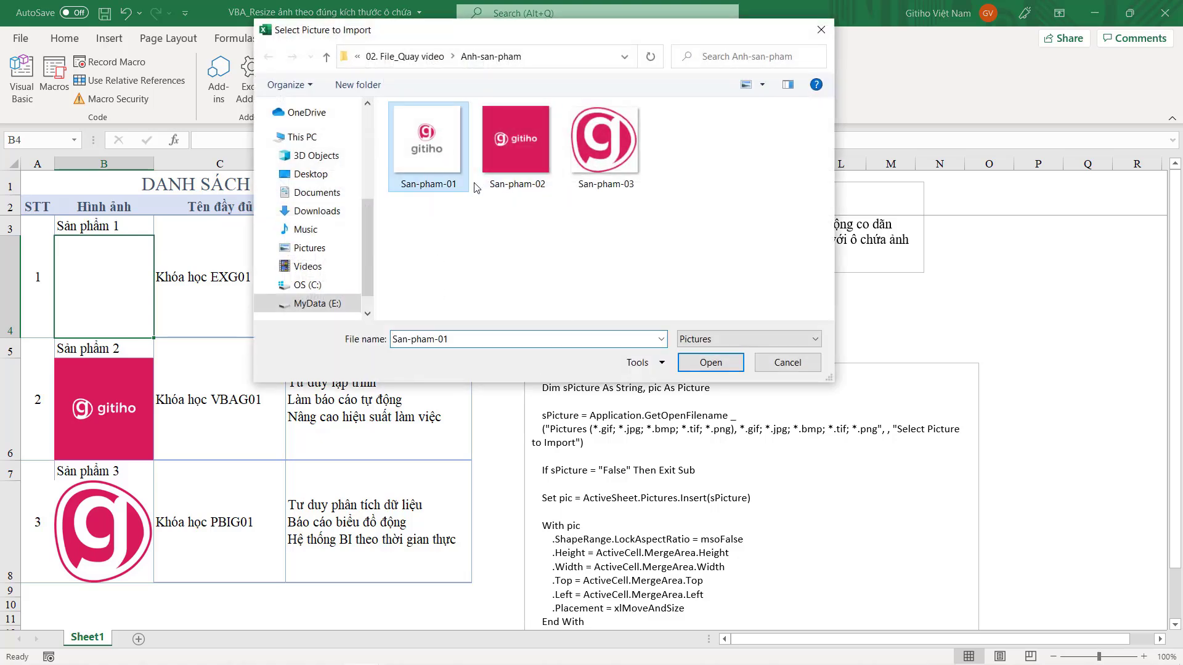
left_click(710, 362)
left_click(890, 300)
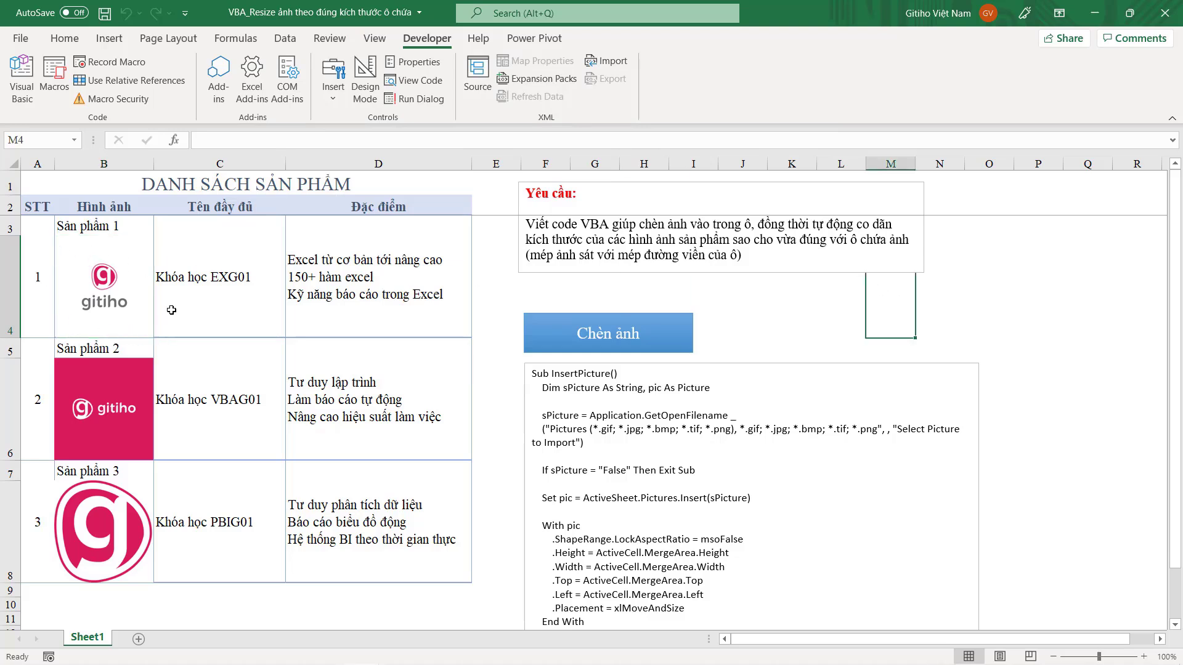
left_click(97, 320)
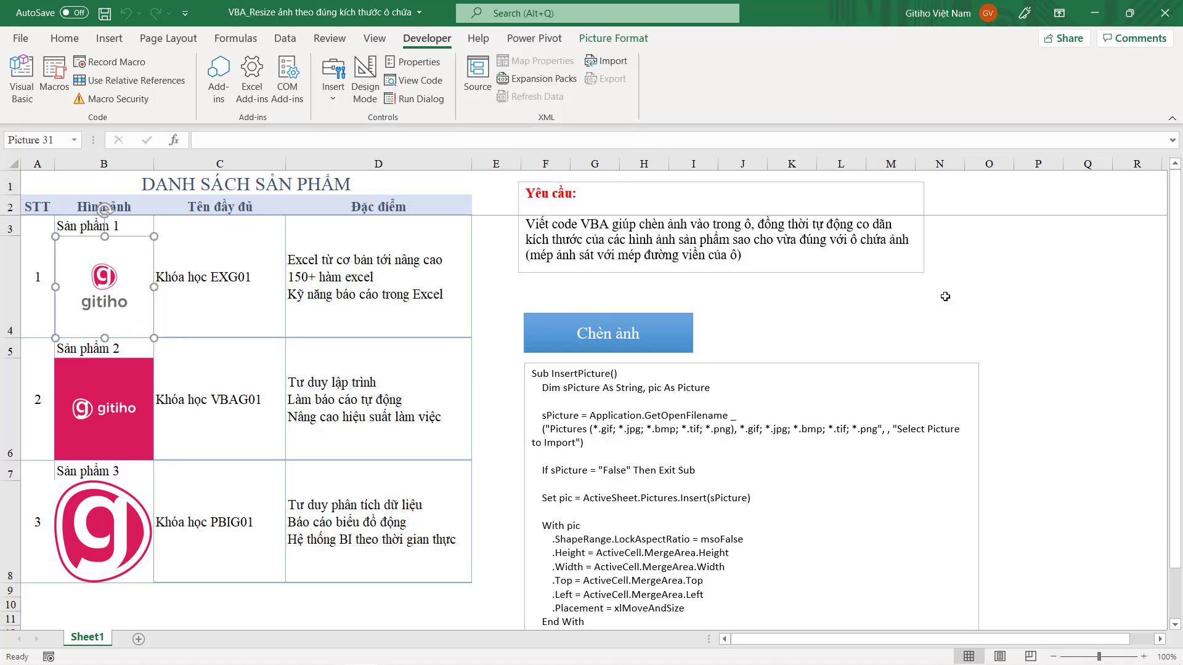
left_click(946, 296)
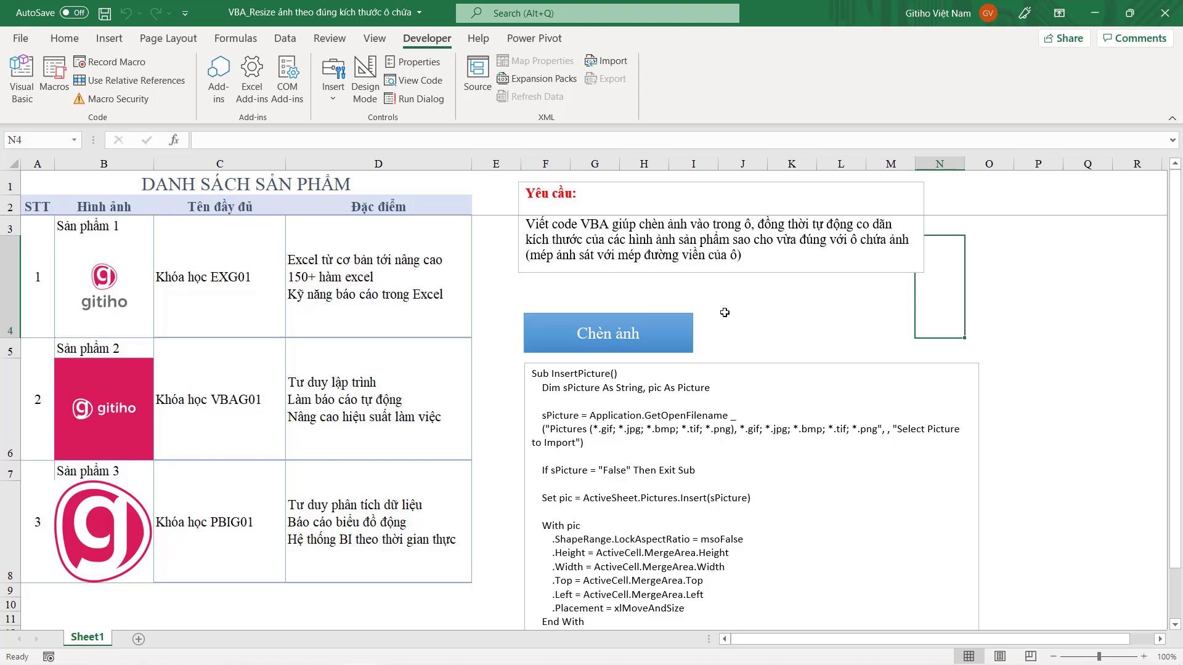
Replace the Sản phẩm 3 logo in B7 with a re-inserted San-pham-03 picture.
left_click(98, 521)
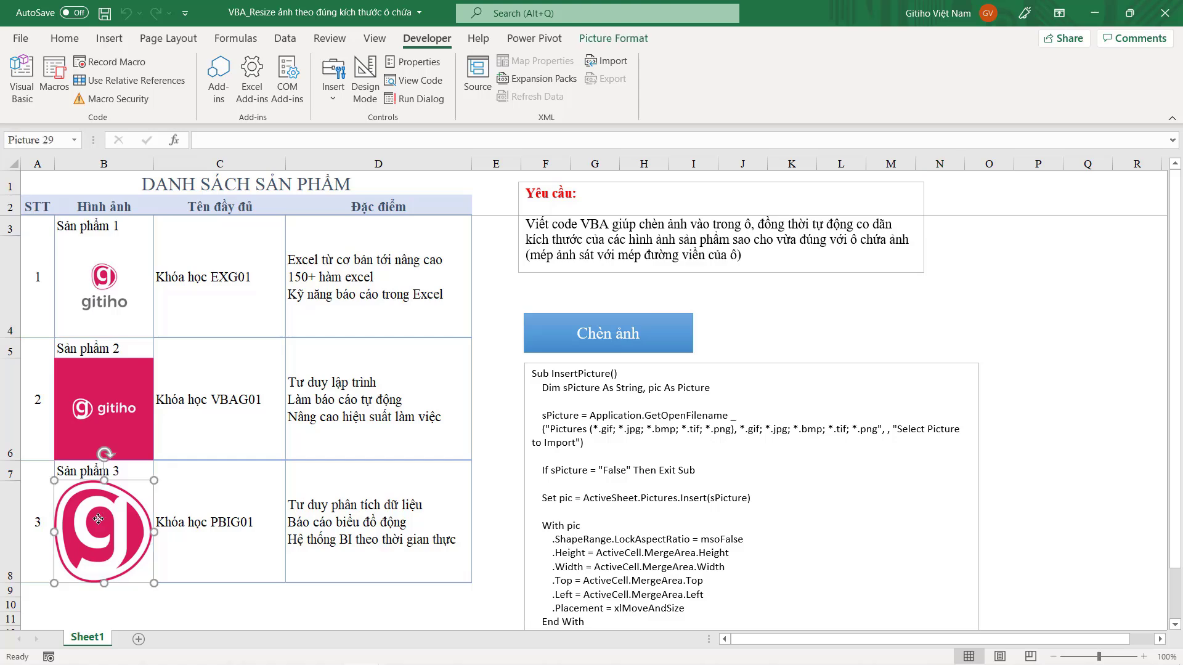
key("Delete")
left_click(684, 333)
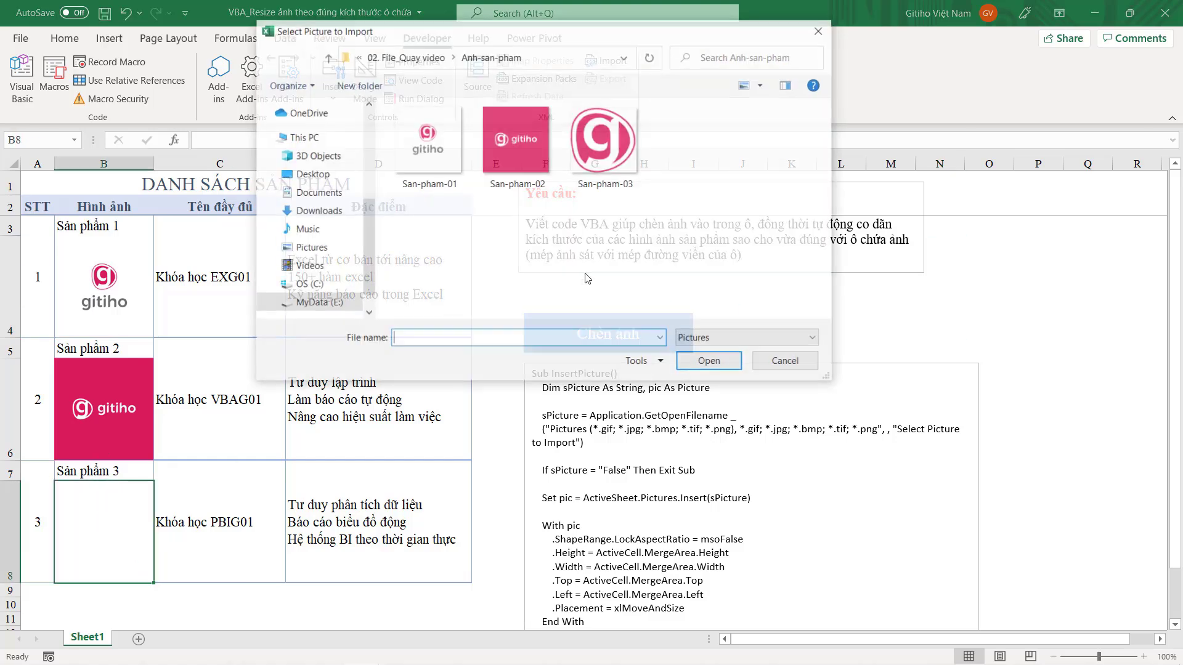
left_click(591, 152)
left_click(712, 363)
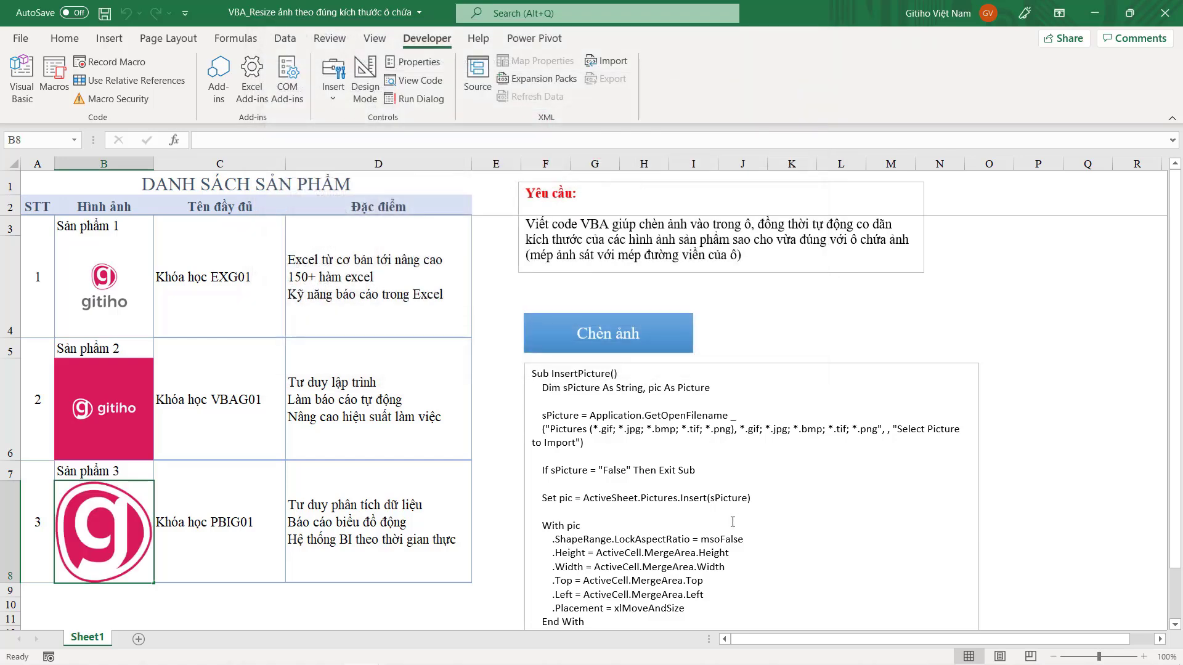
left_click(921, 333)
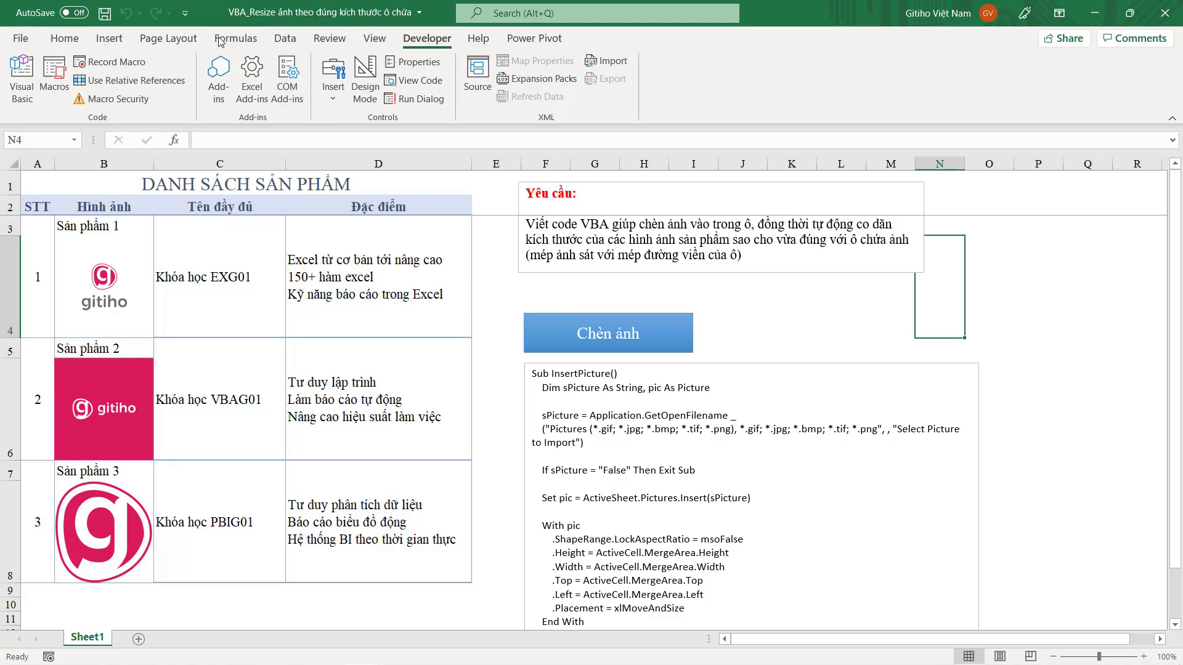
Switch the ribbon to the Insert tab.
left_click(107, 43)
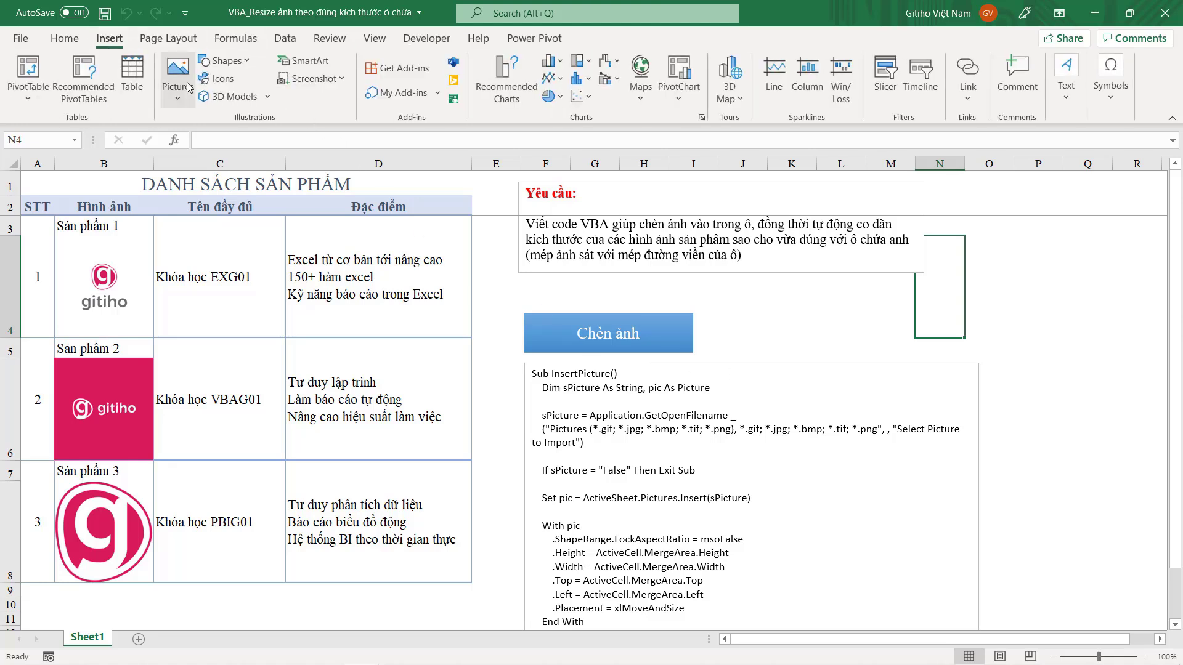